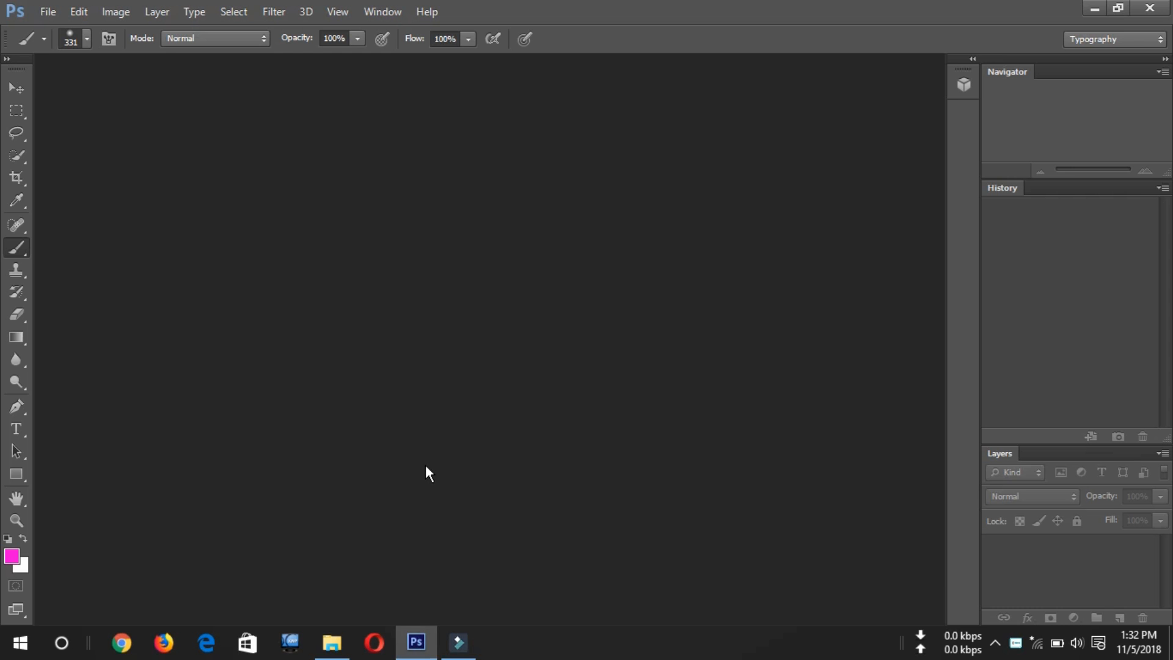
Step: Open the portrait JPG (eed820e463b49e... (2).jpg) from the Desktop and dock its window as a tab
{"action": "double_click", "coordinate": [419, 332]}
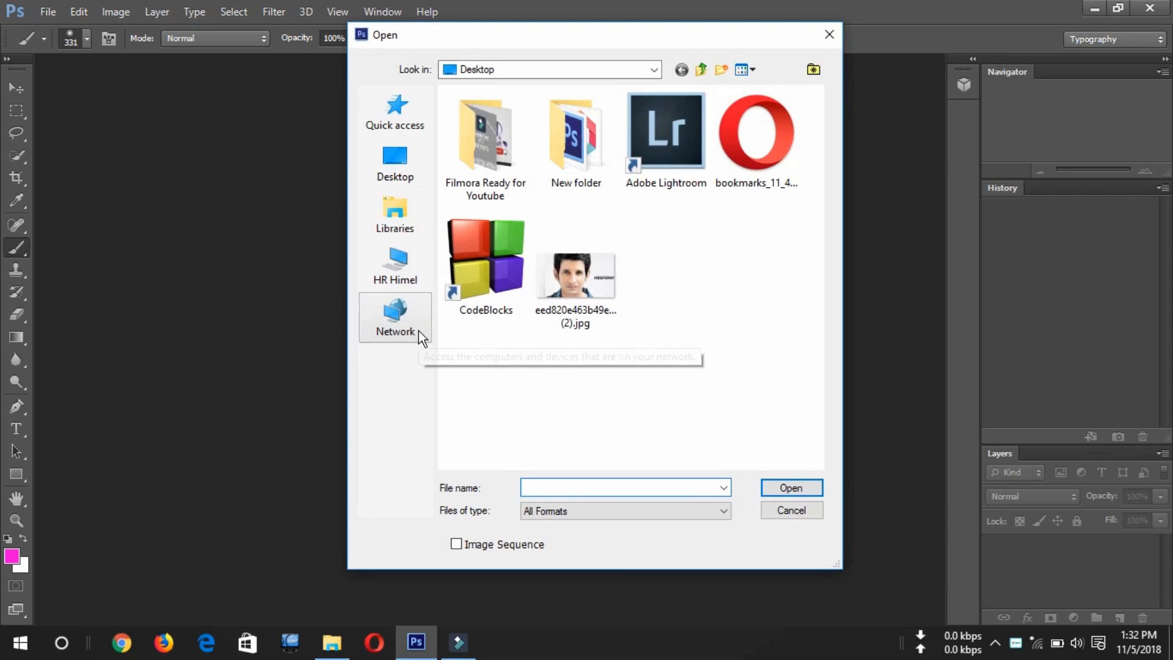
{"action": "left_click", "coordinate": [614, 310]}
{"action": "left_click", "coordinate": [782, 487]}
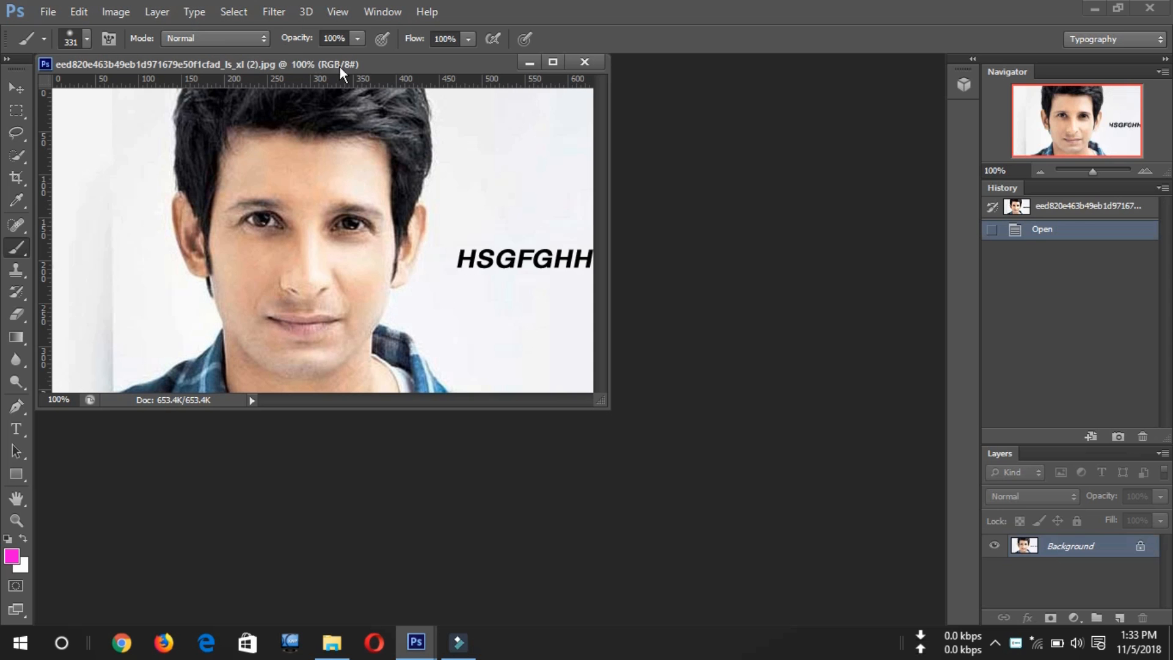
{"action": "left_click_drag", "start_coordinate": [372, 59], "coordinate": [502, 63]}
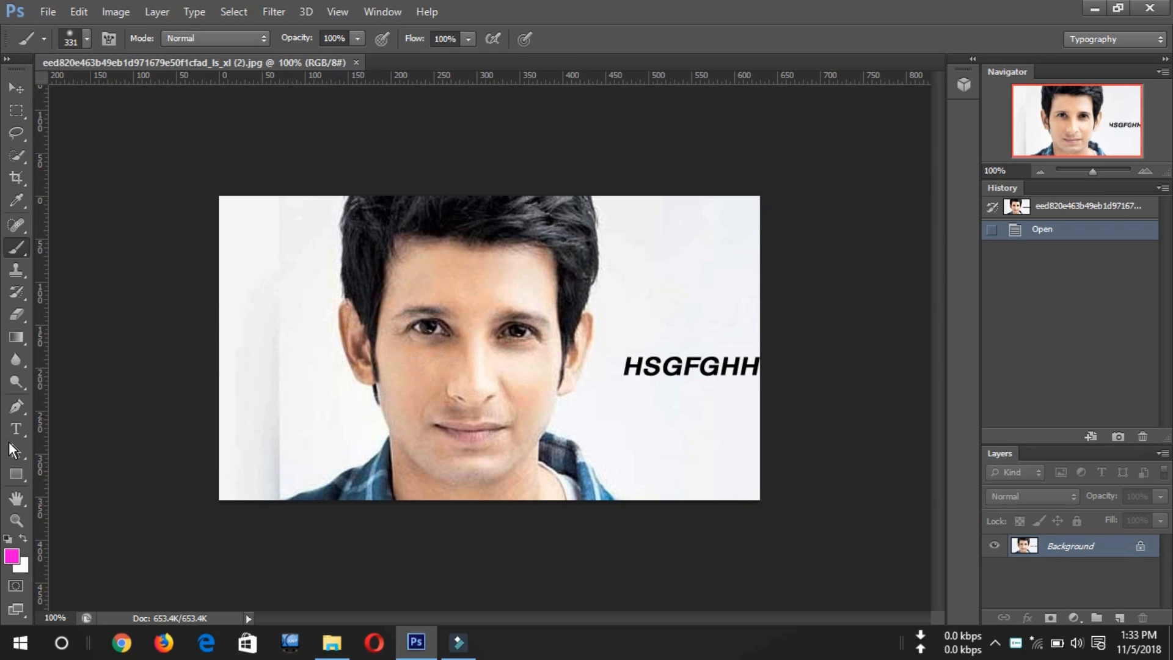
Step: Start a Pen tool path at the portrait's lower-left shoulder and trace up the neck to the bottom of the left ear
{"action": "left_click", "coordinate": [17, 408]}
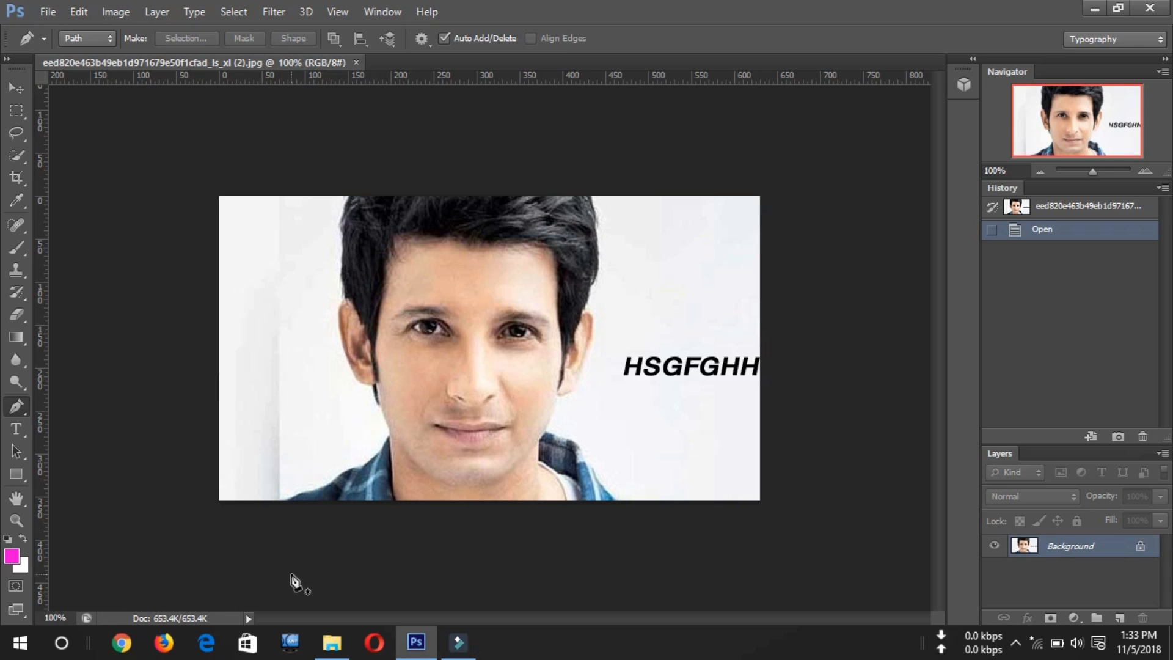
{"action": "left_click", "coordinate": [281, 501]}
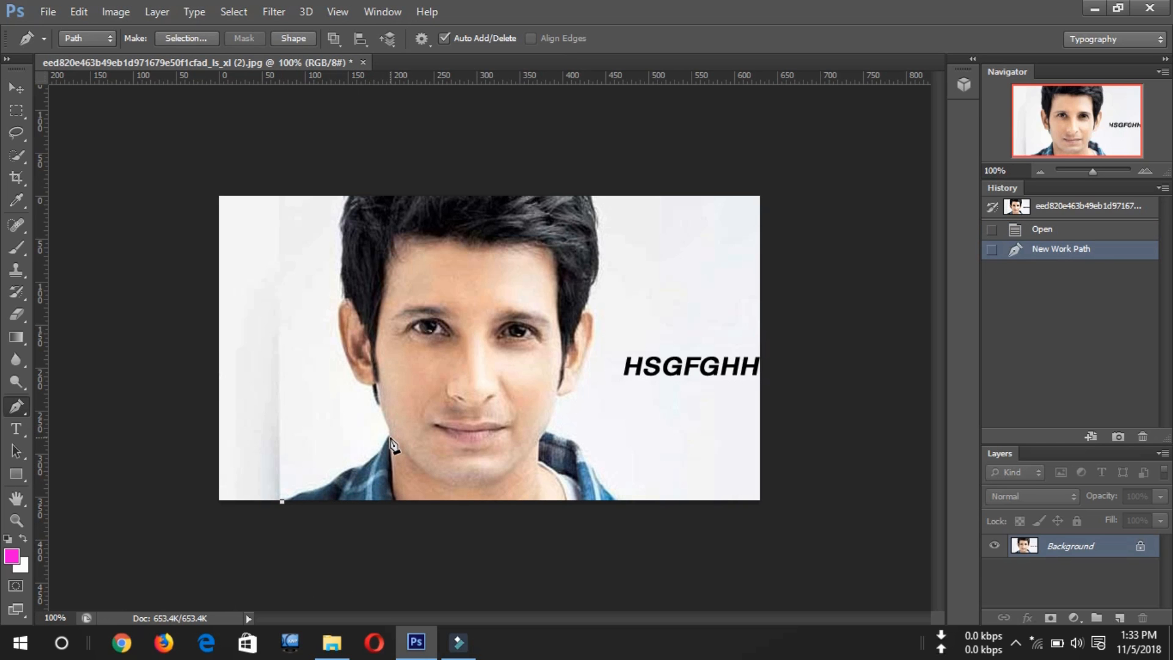
{"action": "left_click_drag", "start_coordinate": [391, 431], "coordinate": [407, 369]}
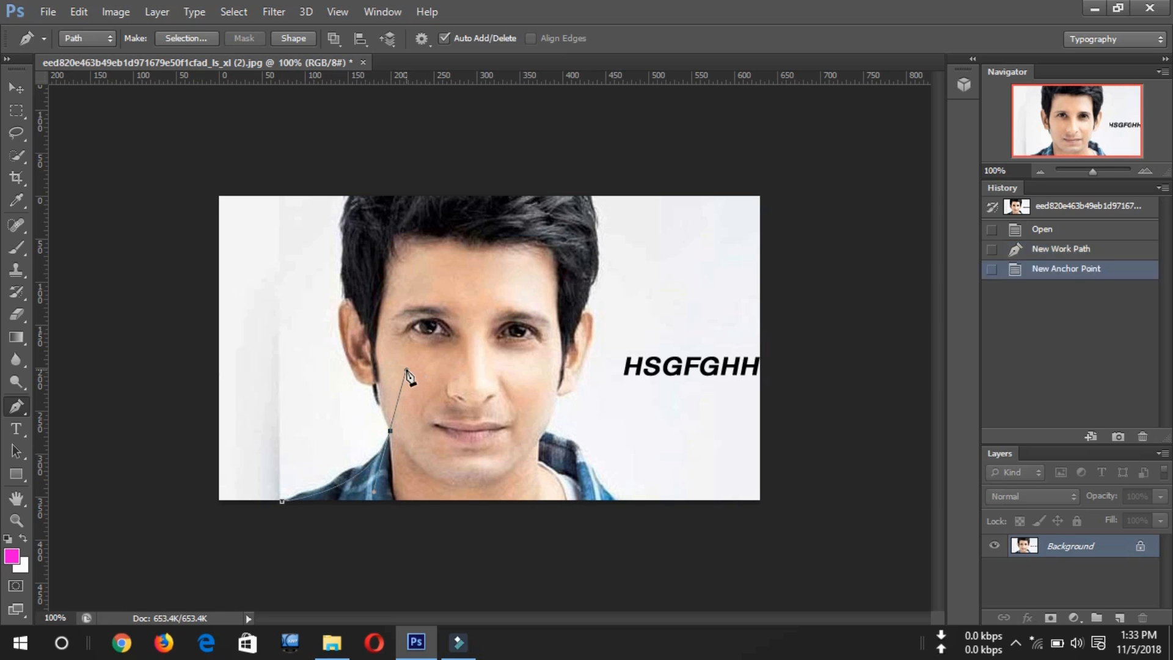
{"action": "left_click", "coordinate": [390, 432]}
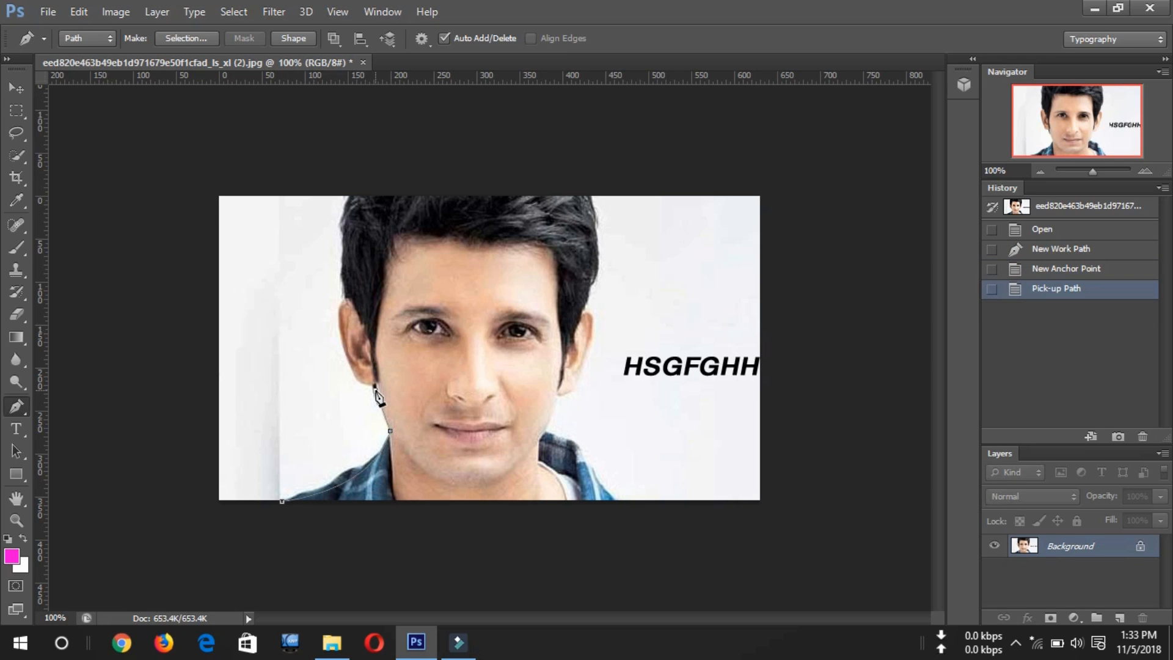
{"action": "left_click", "coordinate": [375, 389]}
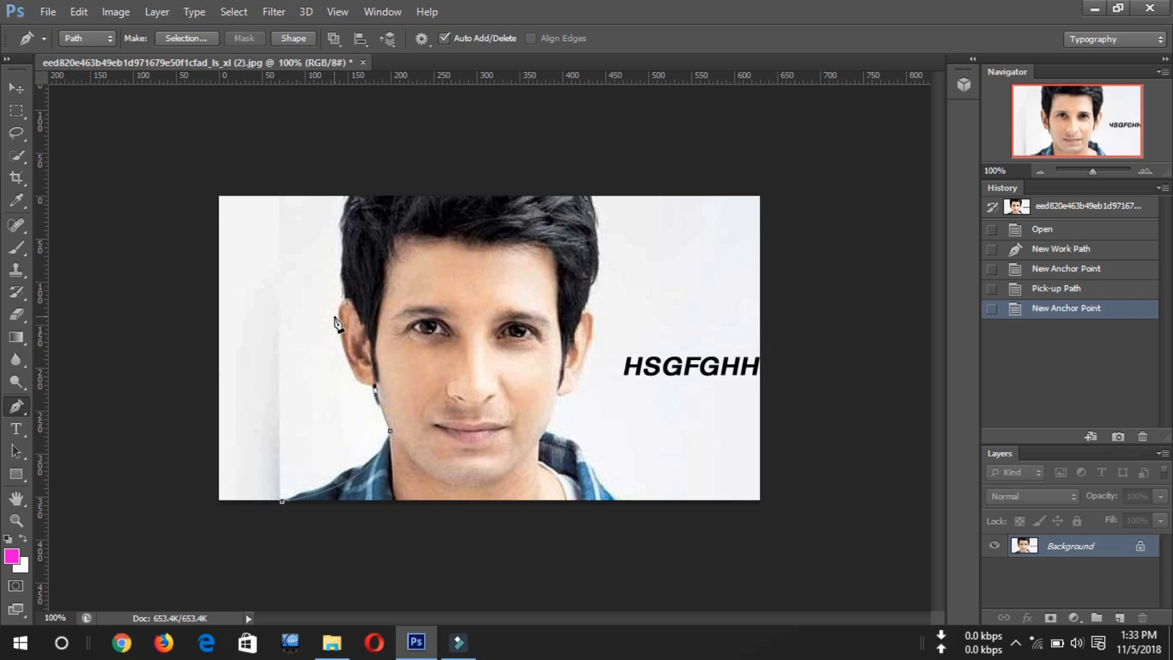
Step: Continue the path around the left ear and up the hair's left edge to the top of the image
{"action": "left_click_drag", "start_coordinate": [369, 298], "coordinate": [314, 242]}
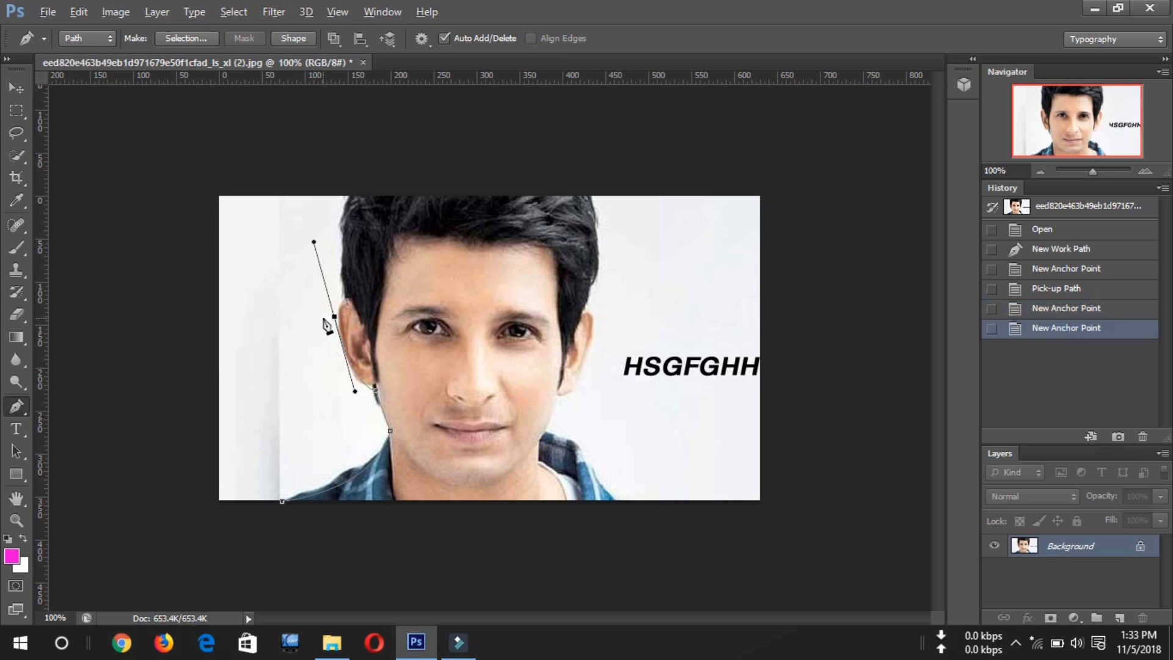
{"action": "left_click", "coordinate": [335, 317], "text": "alt"}
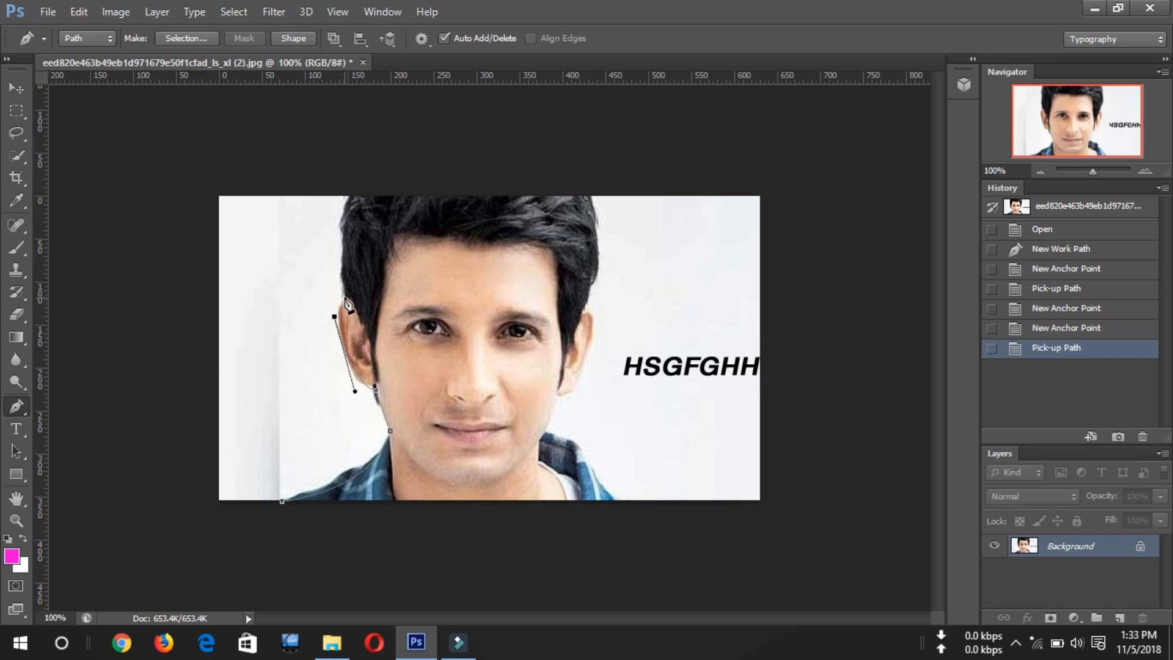
{"action": "mouse_move", "coordinate": [346, 297]}
{"action": "left_mouse_down"}
{"action": "mouse_move", "coordinate": [365, 311]}
{"action": "mouse_move", "coordinate": [359, 281]}
{"action": "left_mouse_up"}
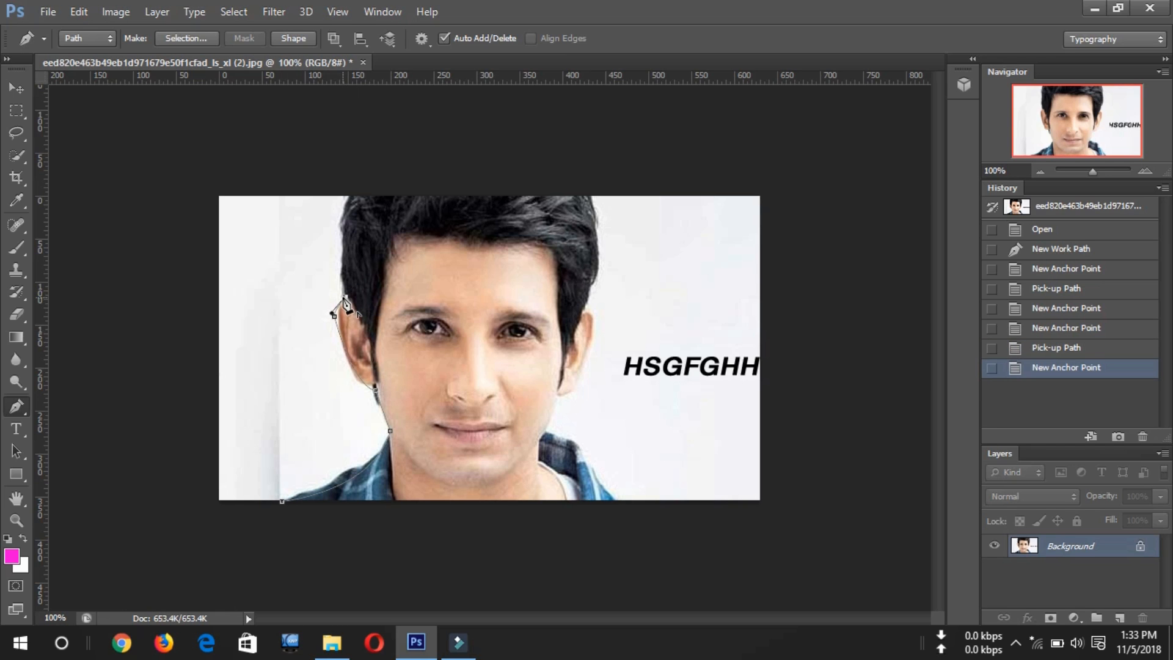
{"action": "left_click", "coordinate": [345, 299]}
{"action": "left_click_drag", "start_coordinate": [351, 196], "coordinate": [373, 163]}
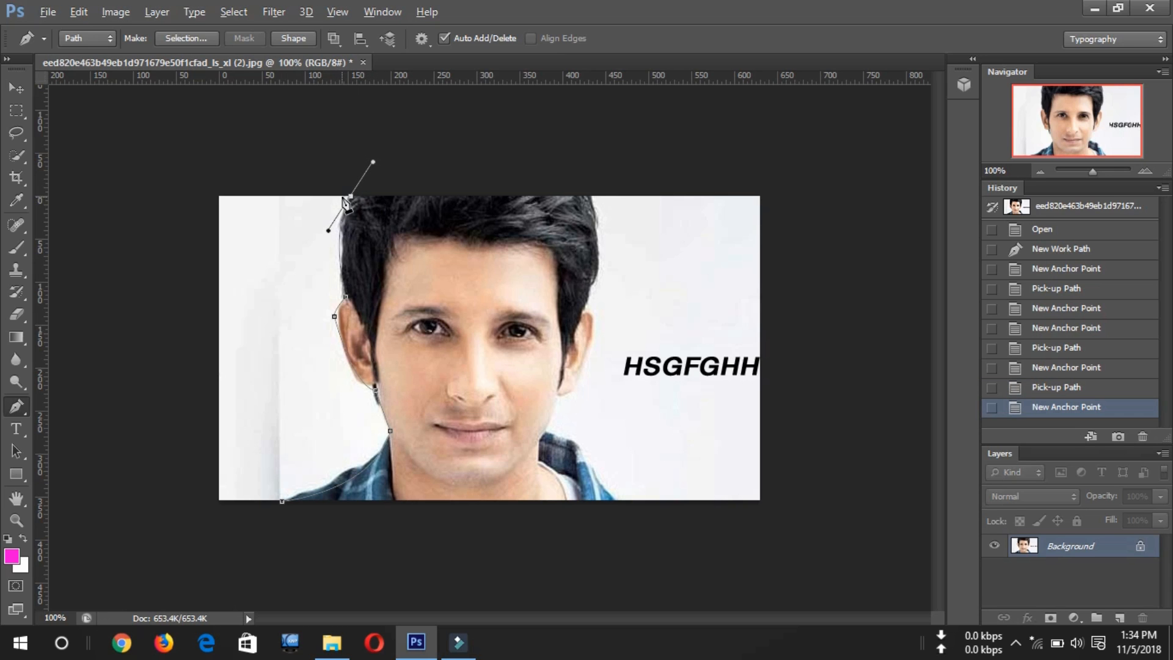
{"action": "left_click", "coordinate": [350, 199], "text": "alt"}
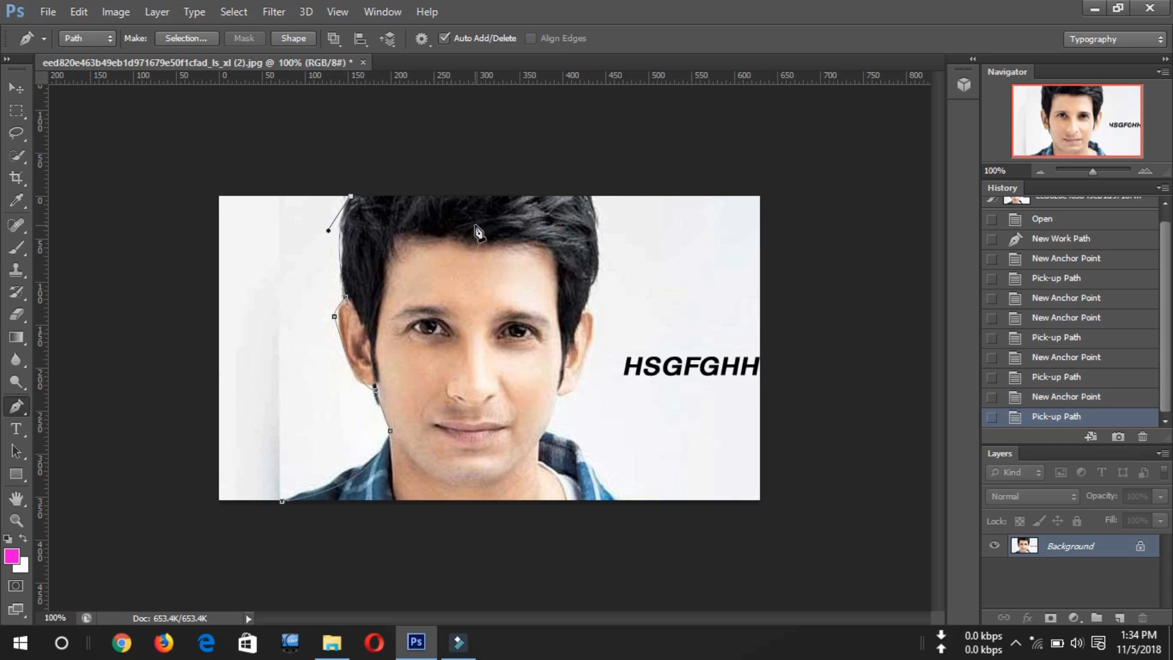
Step: Extend the path across the top of the hair, down its right side and around the right ear
{"action": "left_click", "coordinate": [590, 197]}
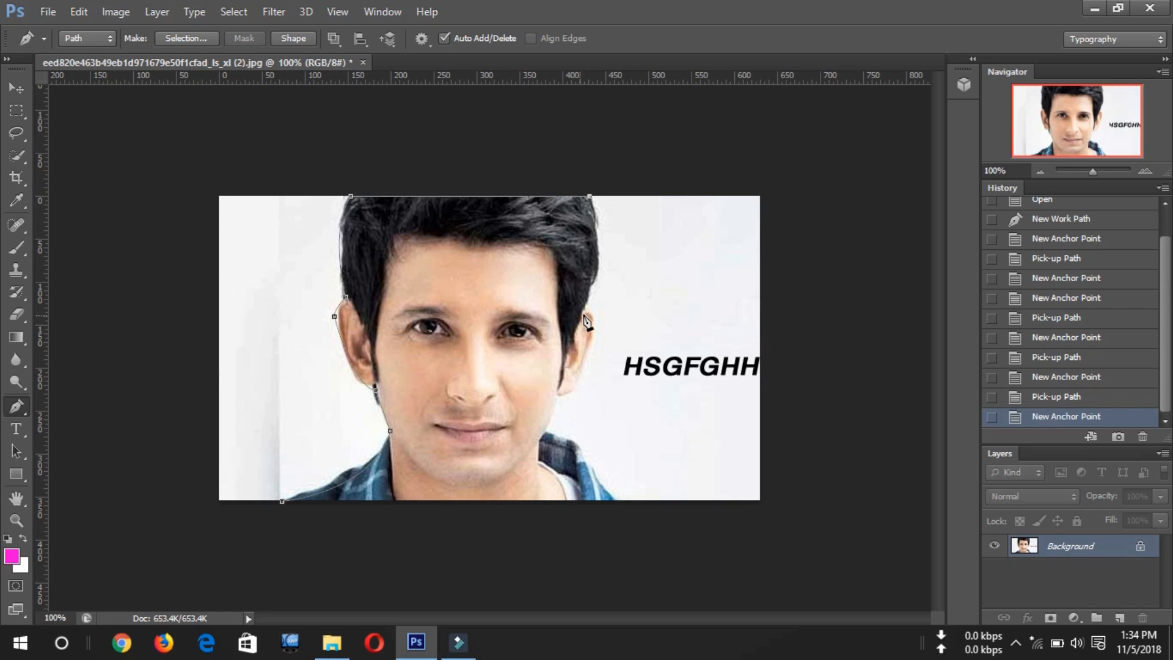
{"action": "left_click_drag", "start_coordinate": [583, 312], "coordinate": [550, 359]}
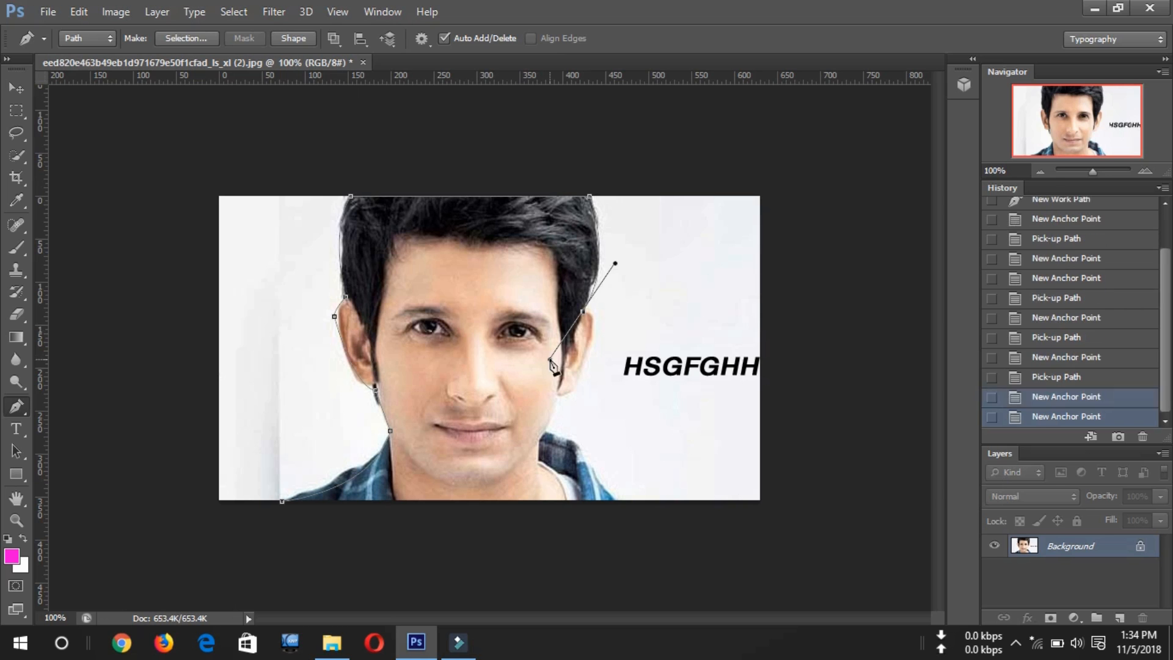
{"action": "left_click", "coordinate": [583, 315], "text": "alt"}
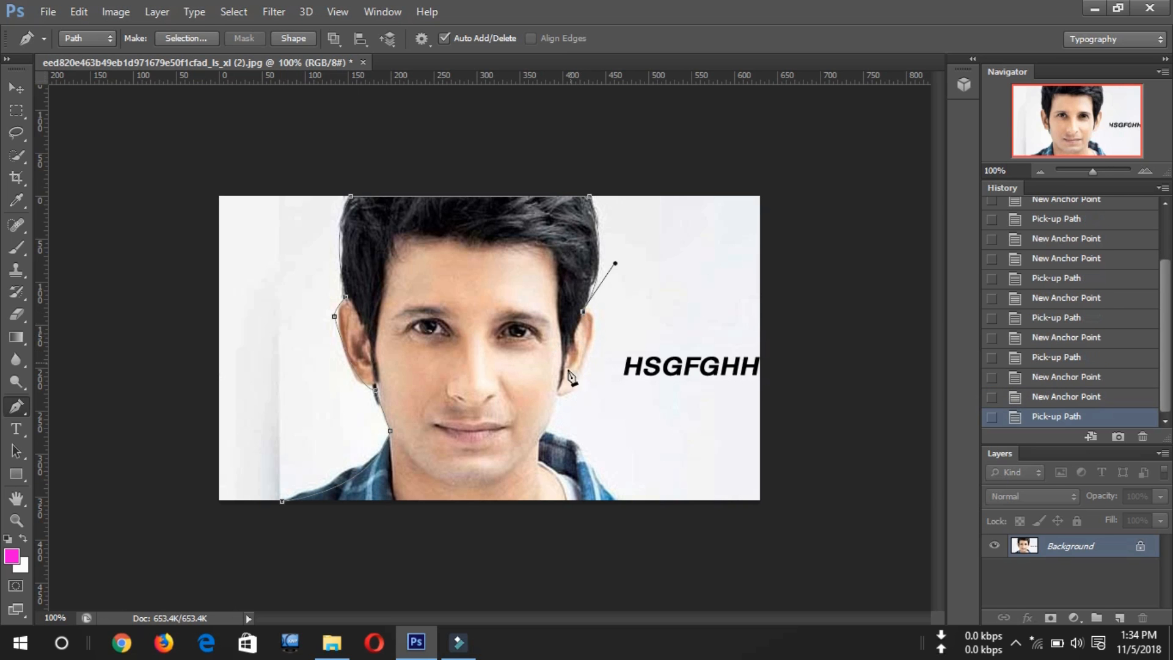
{"action": "left_click_drag", "start_coordinate": [530, 408], "coordinate": [499, 474]}
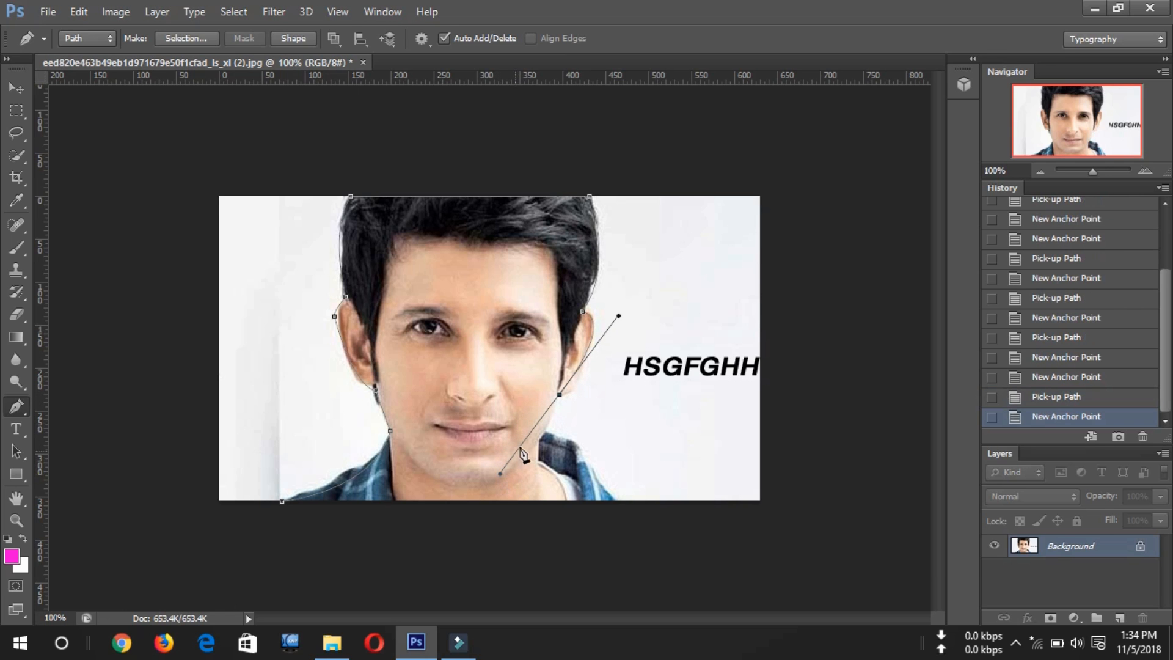
{"action": "left_click", "coordinate": [560, 394], "text": "alt"}
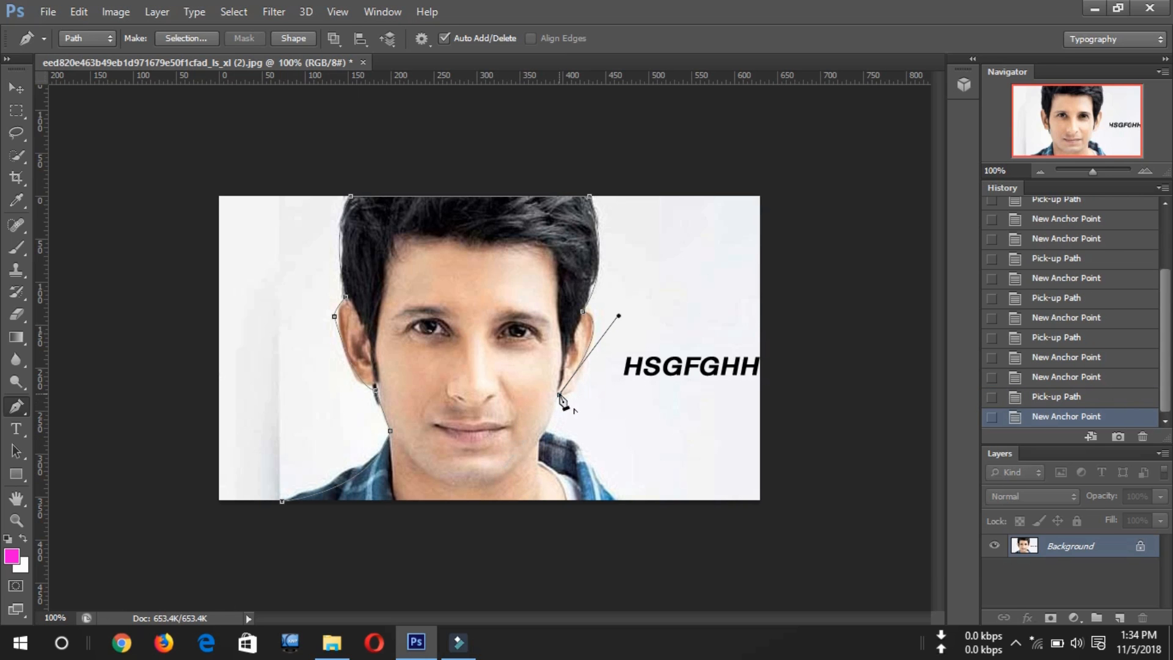
Step: Trace the right side of the neck and shoulder to the image's bottom edge and close the path at its starting point
{"action": "left_click", "coordinate": [548, 431]}
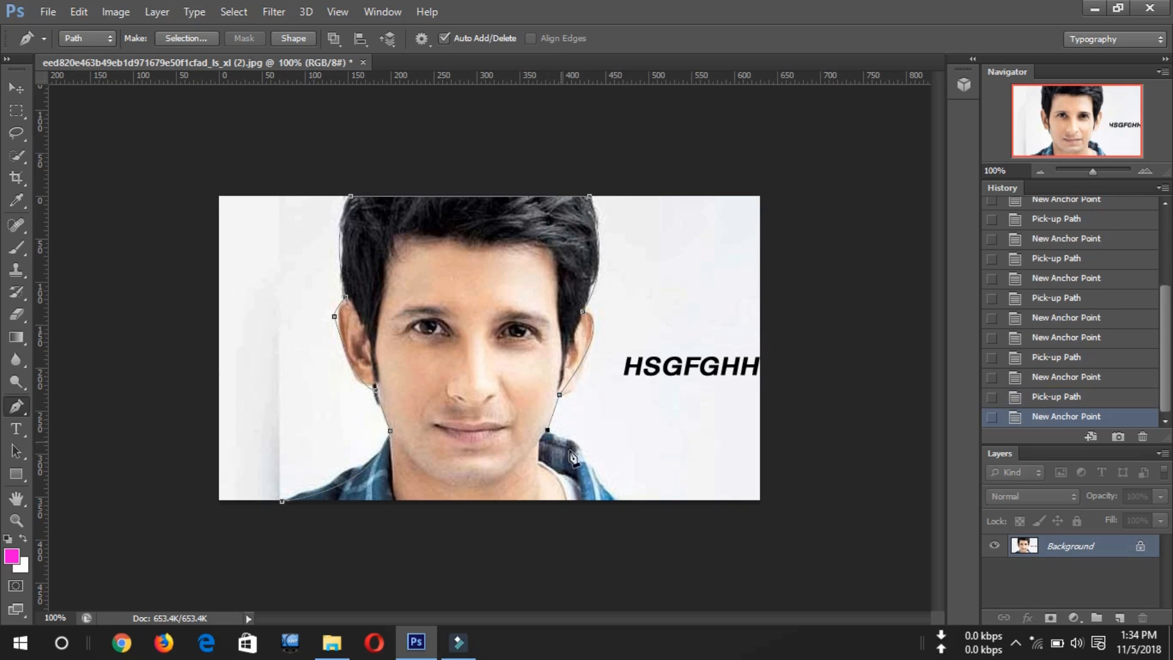
{"action": "left_click_drag", "start_coordinate": [613, 498], "coordinate": [635, 548]}
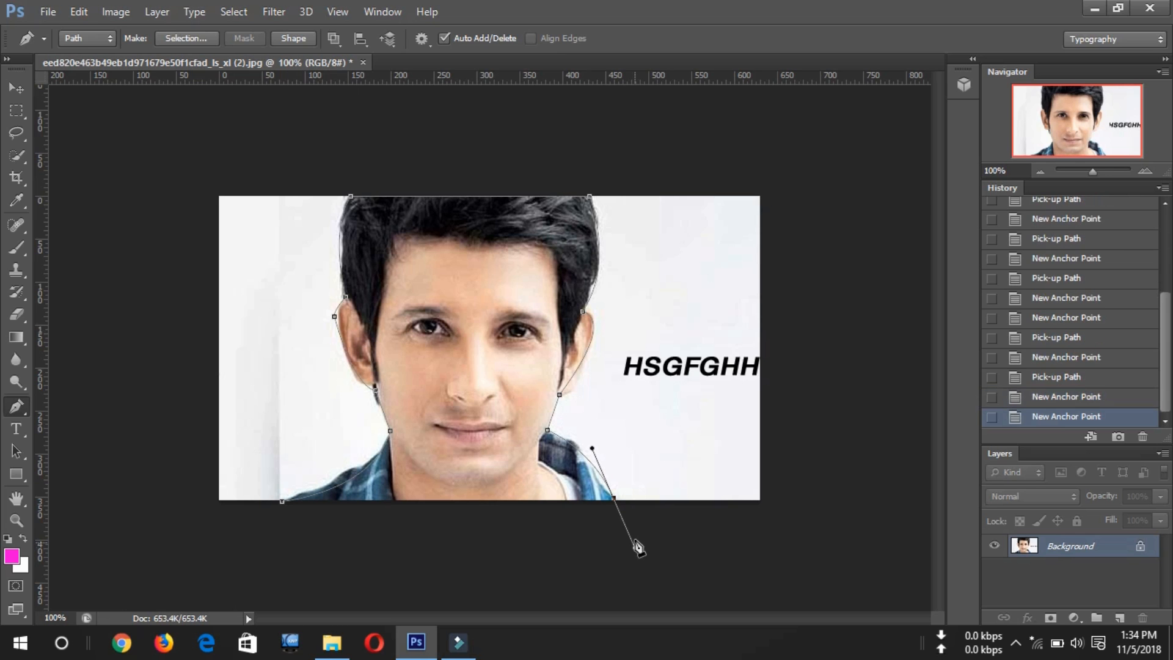
{"action": "left_click", "coordinate": [615, 499]}
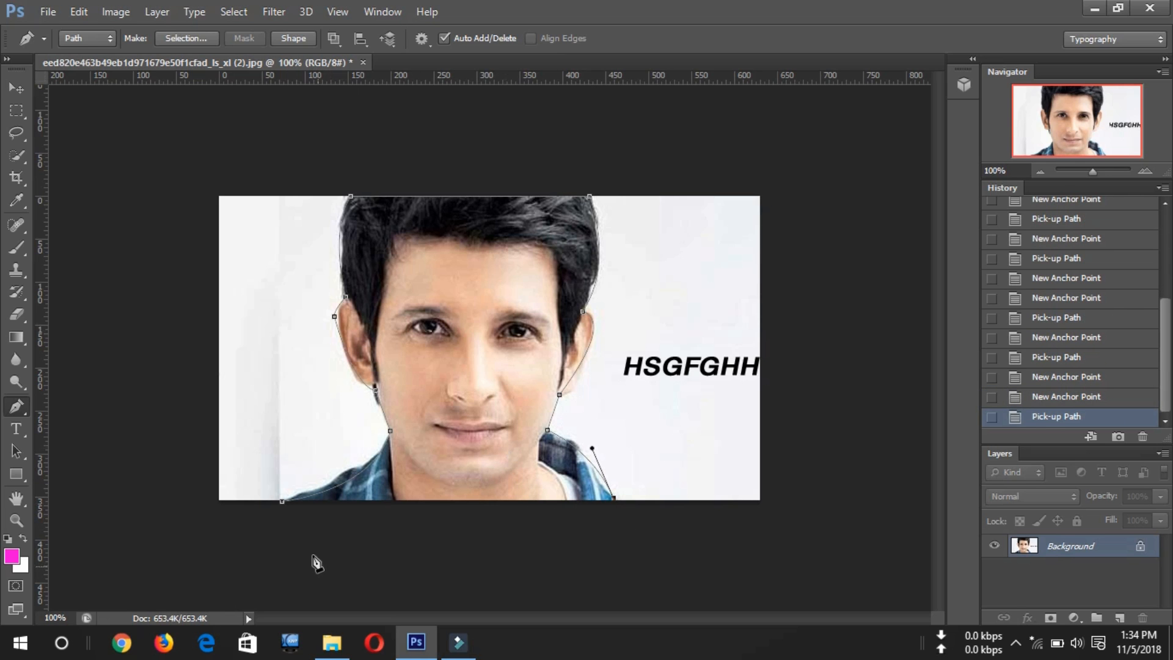
{"action": "left_click", "coordinate": [282, 501]}
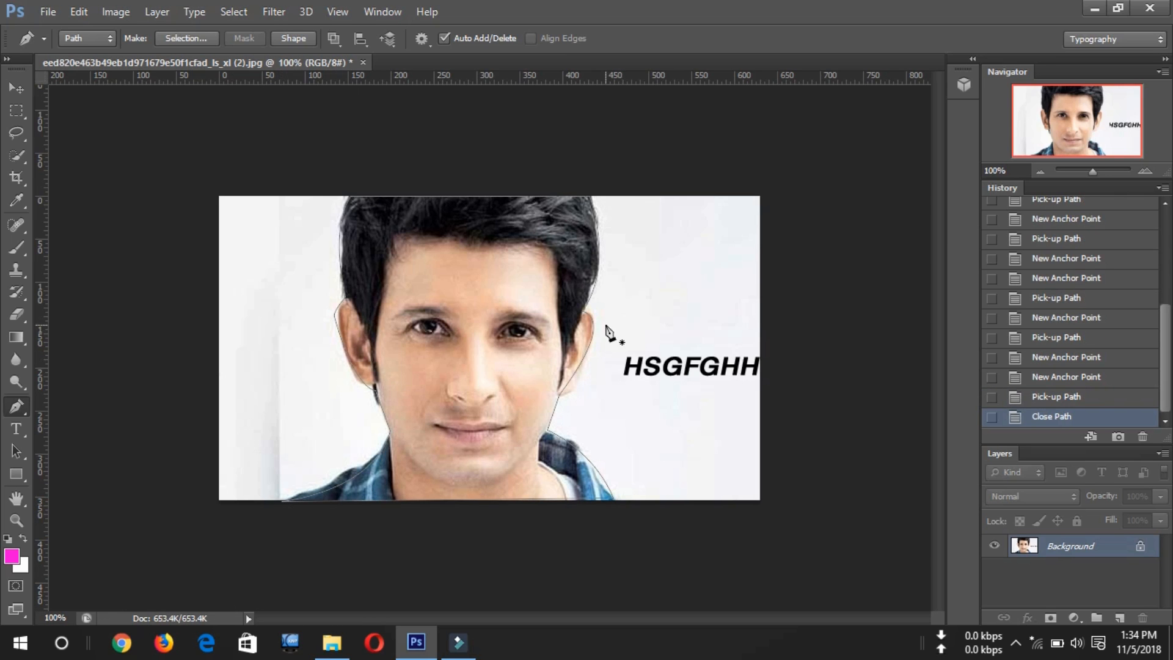
Step: Convert the closed path into a new anti-aliased selection with a feather radius of 0 pixels
{"action": "right_click", "coordinate": [652, 278]}
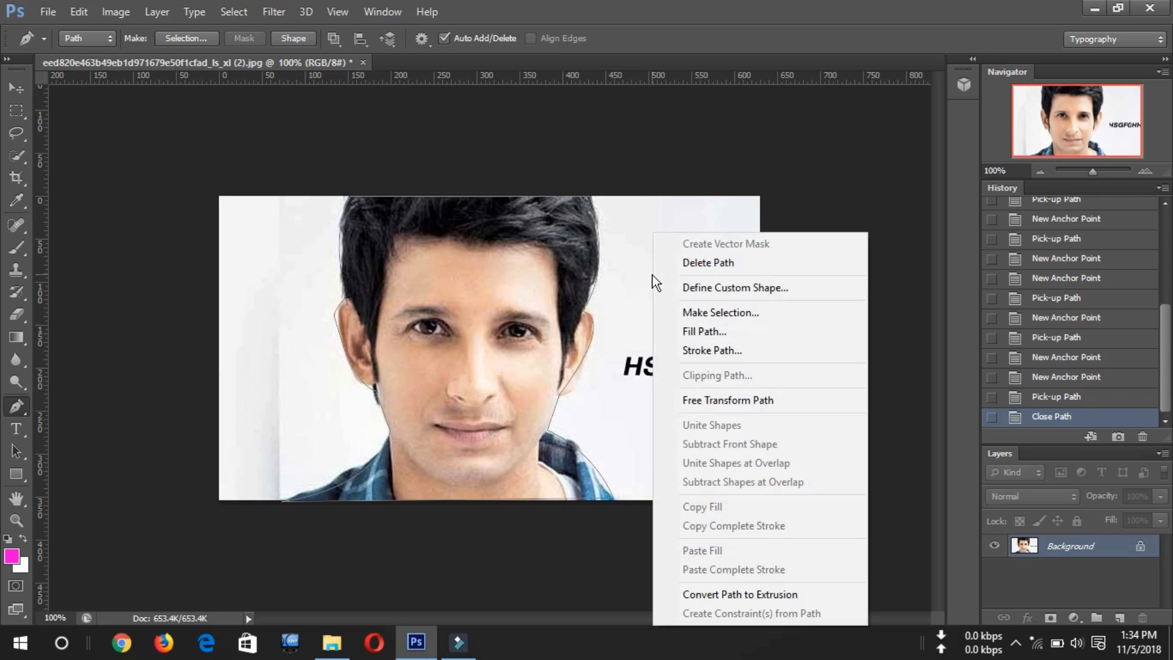
{"action": "left_click", "coordinate": [738, 313]}
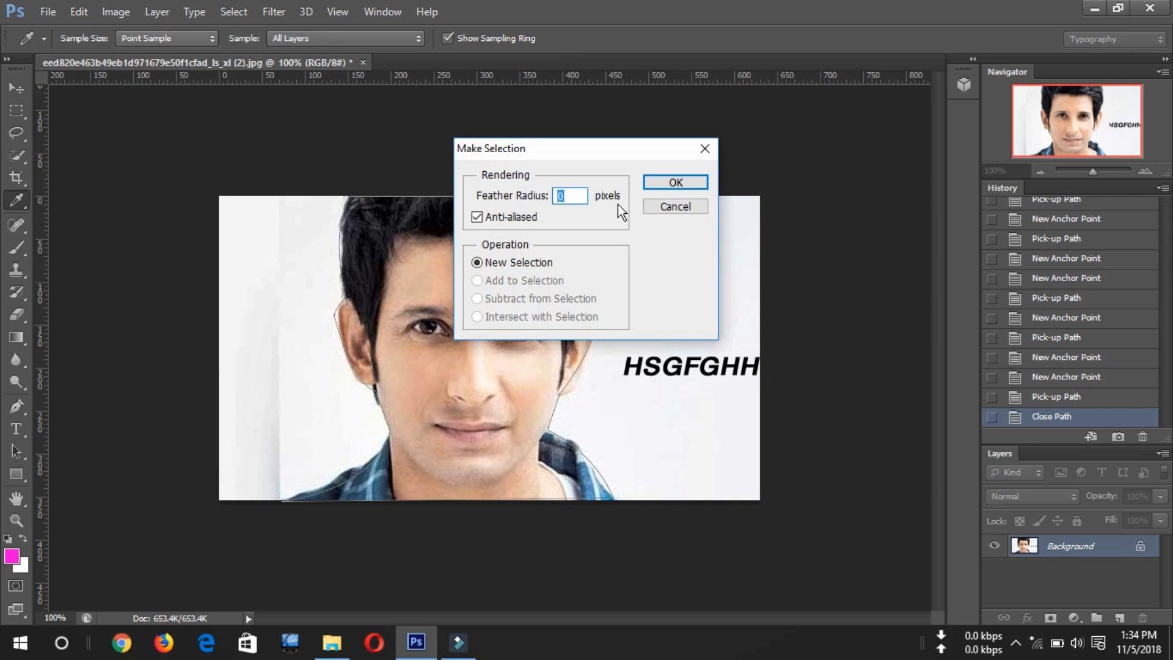
{"action": "left_click", "coordinate": [694, 182]}
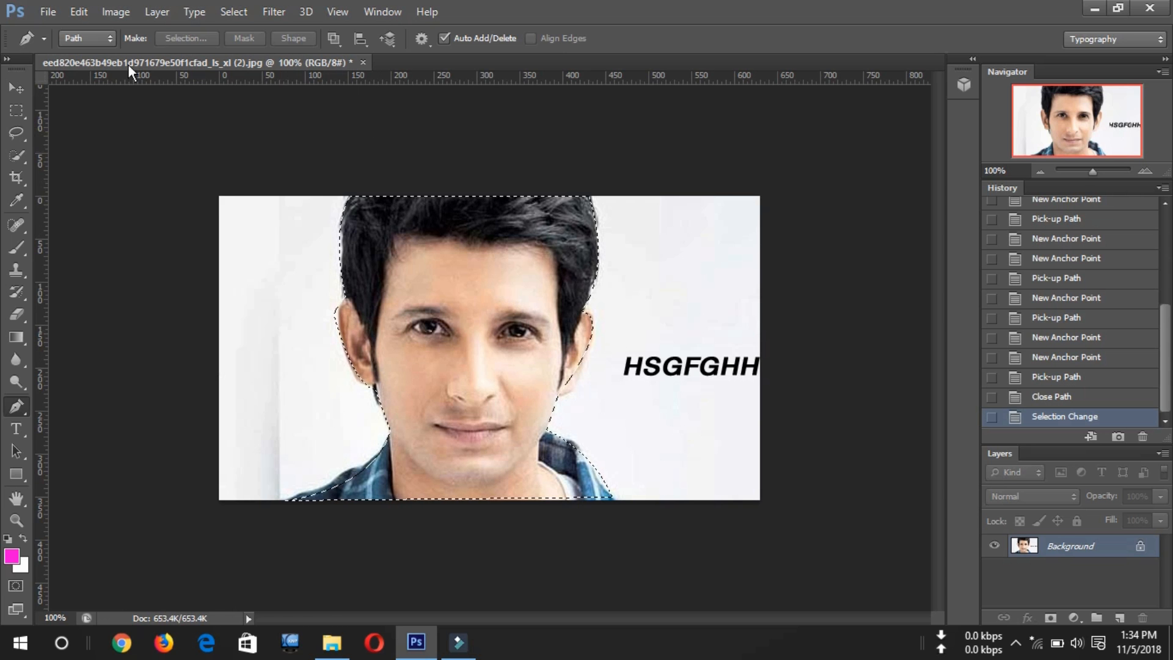
Step: Define the selected portrait as a brush preset, keeping the suggested name
{"action": "left_click", "coordinate": [73, 11]}
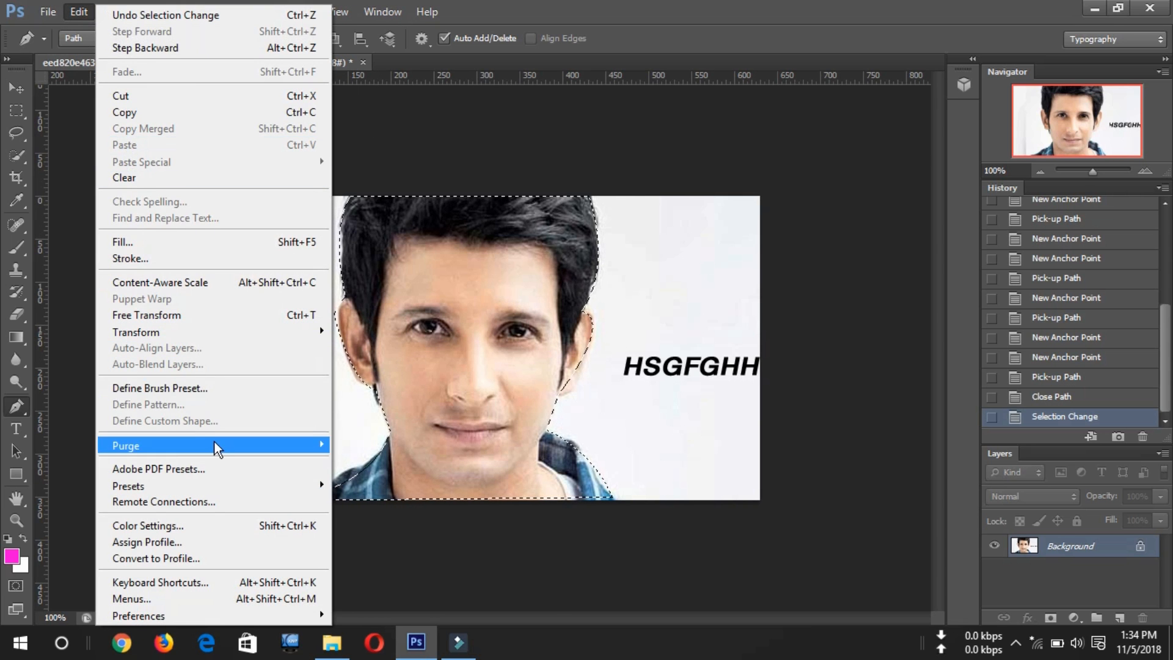
{"action": "left_click", "coordinate": [223, 391]}
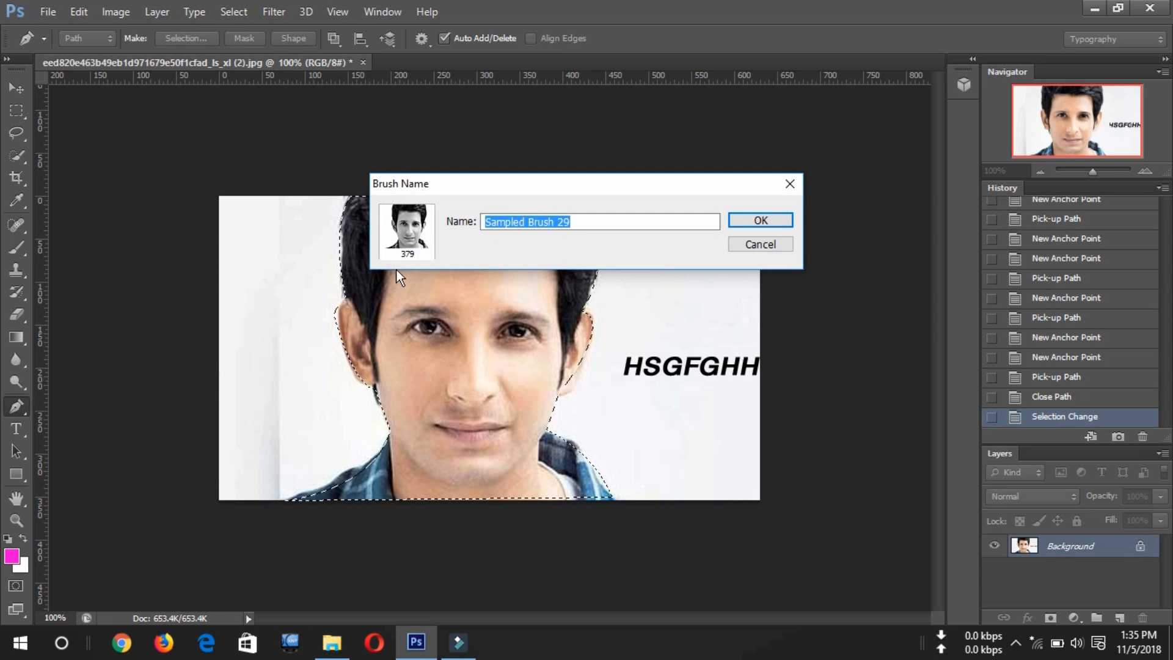
{"action": "left_click", "coordinate": [783, 217]}
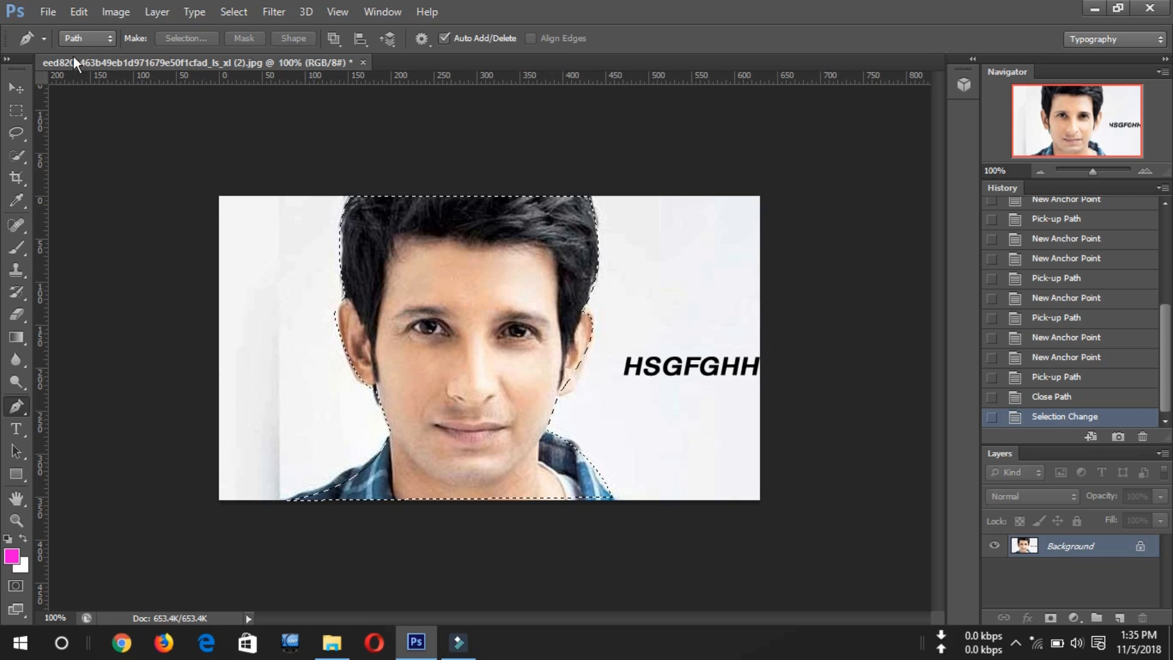
Step: Create a new blank white document and dock its window as a tab beside the portrait
{"action": "left_click", "coordinate": [39, 12]}
{"action": "left_click", "coordinate": [49, 29]}
{"action": "left_click", "coordinate": [664, 178]}
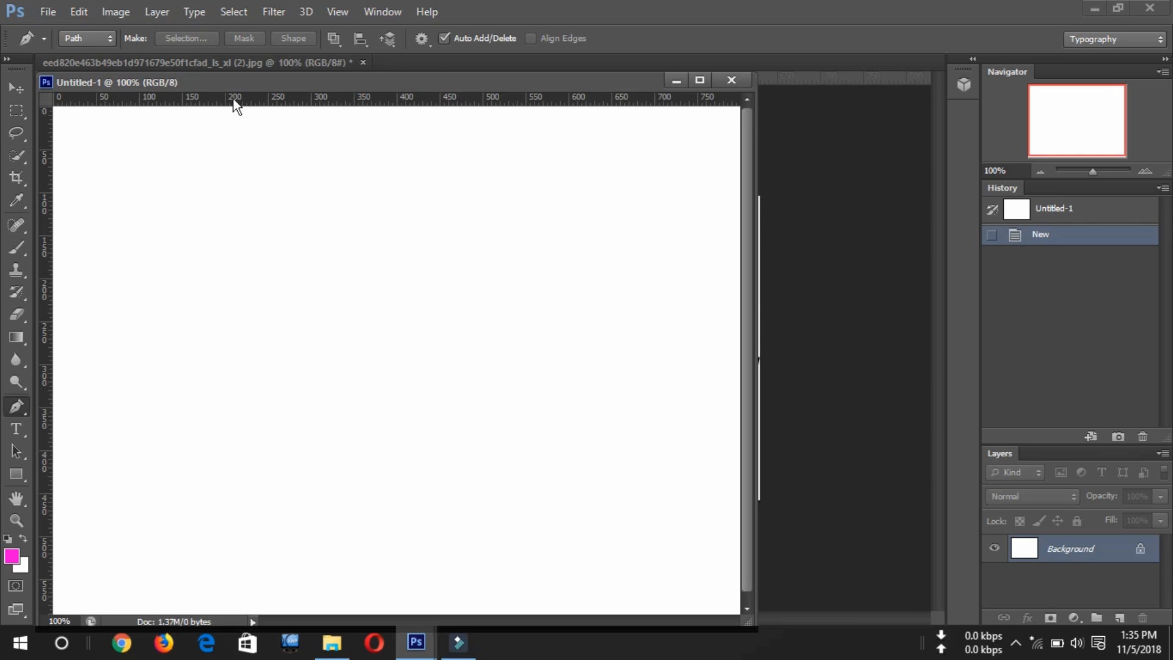
{"action": "left_click_drag", "start_coordinate": [258, 83], "coordinate": [408, 69]}
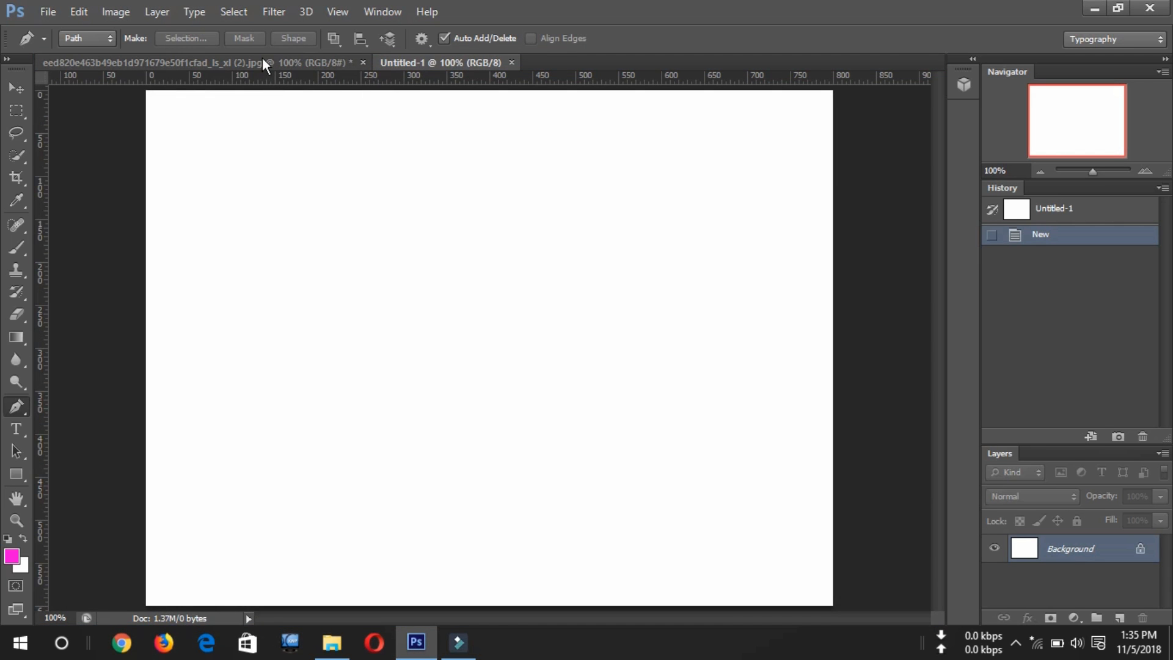
Step: In the portrait document, activate the Brush tool and choose the 379 px portrait preset, Sampled Brush 29
{"action": "left_click", "coordinate": [262, 57]}
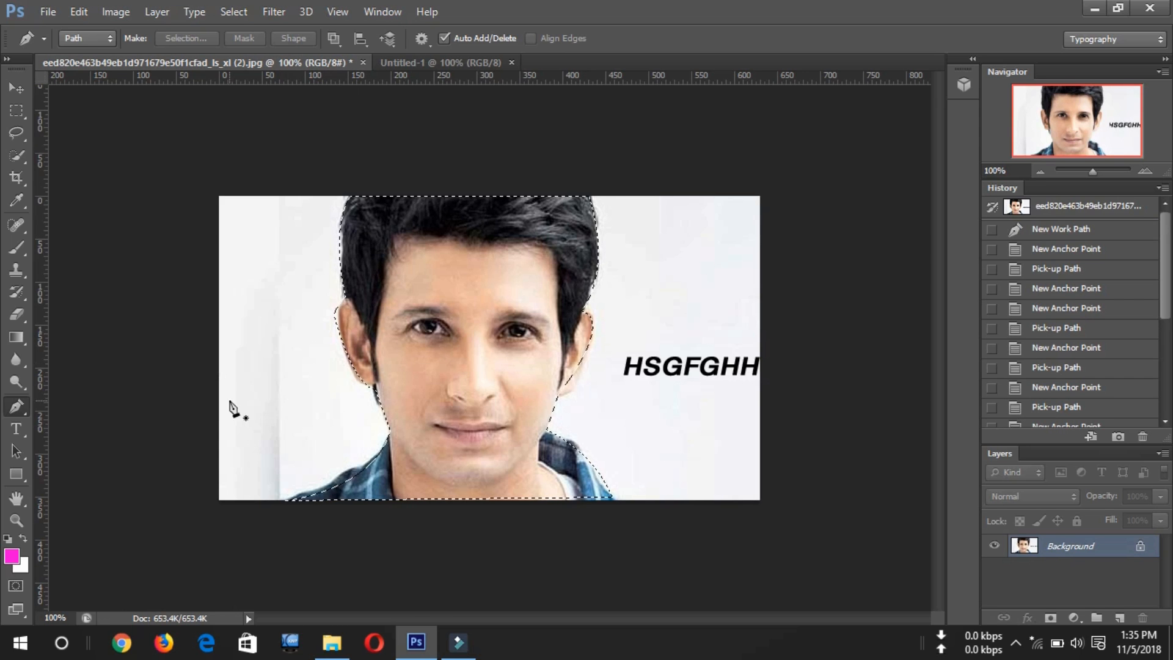
{"action": "left_click", "coordinate": [8, 245]}
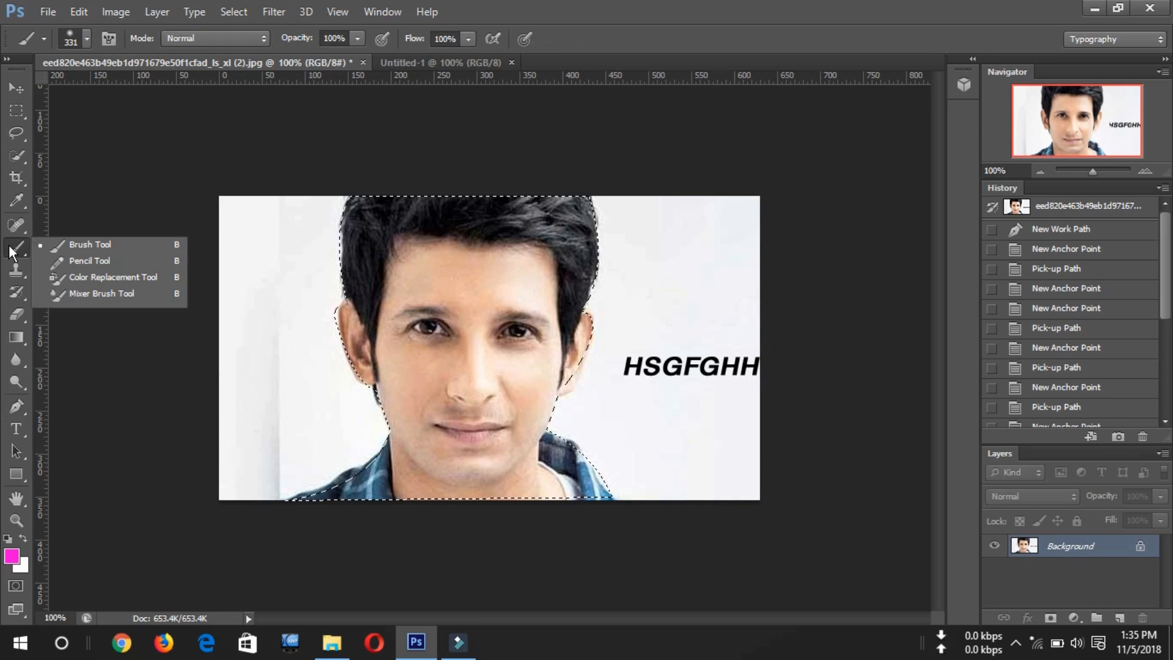
{"action": "left_click", "coordinate": [111, 243]}
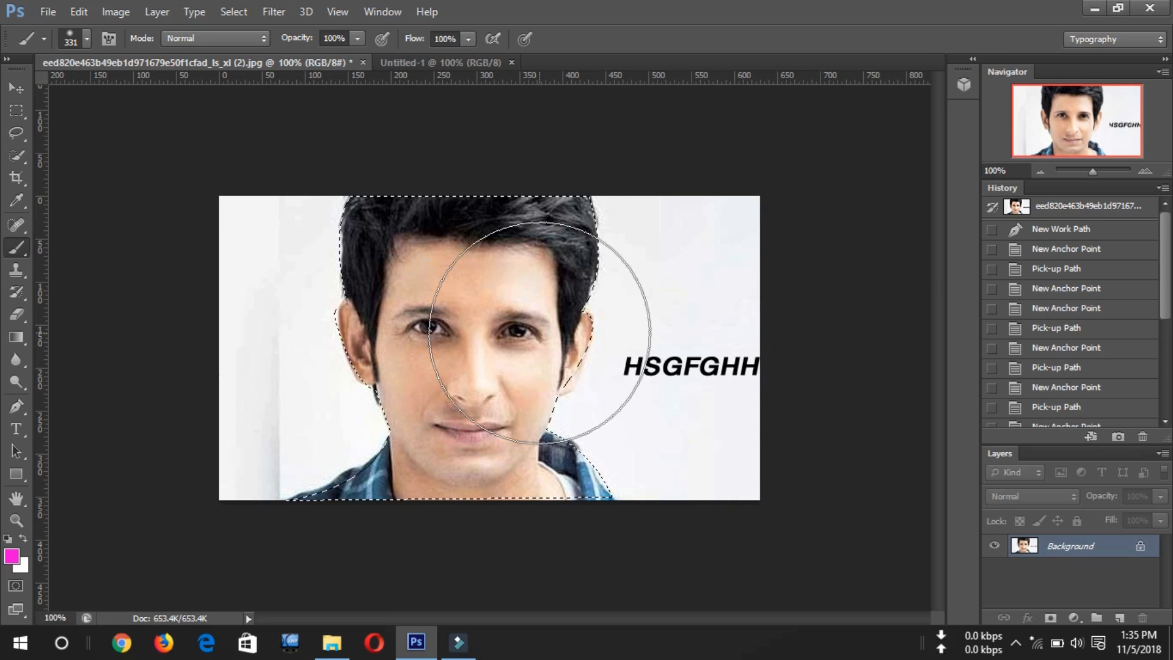
{"action": "right_click", "coordinate": [545, 332]}
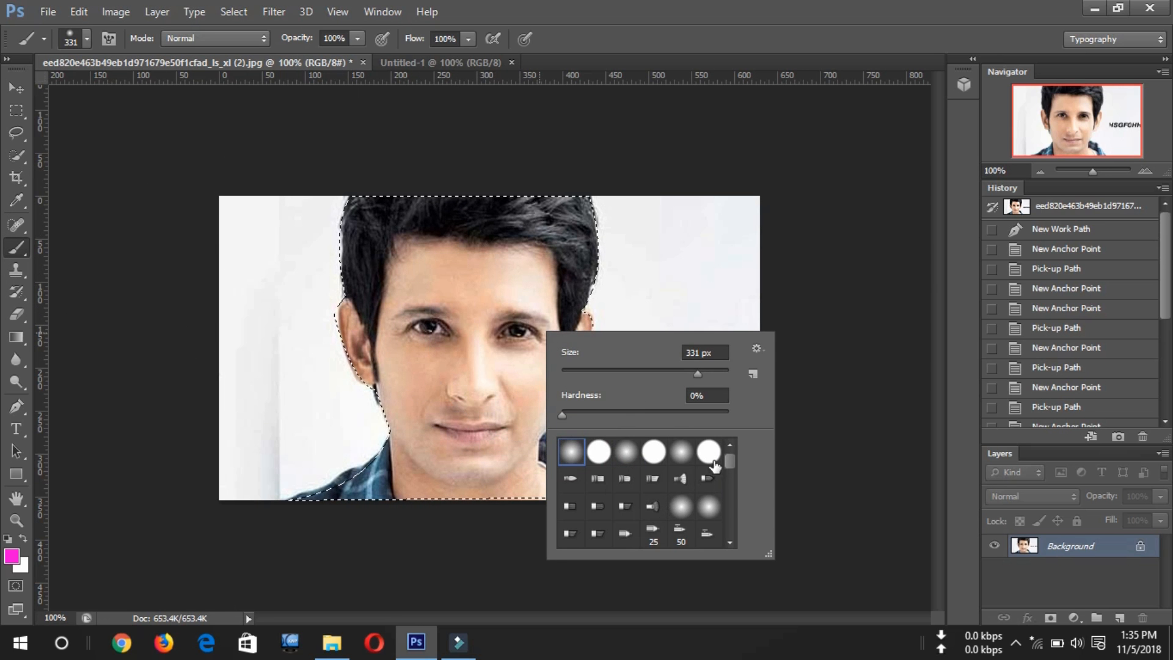
{"action": "scroll", "coordinate": [730, 515], "scroll_direction": "down", "scroll_amount": 10}
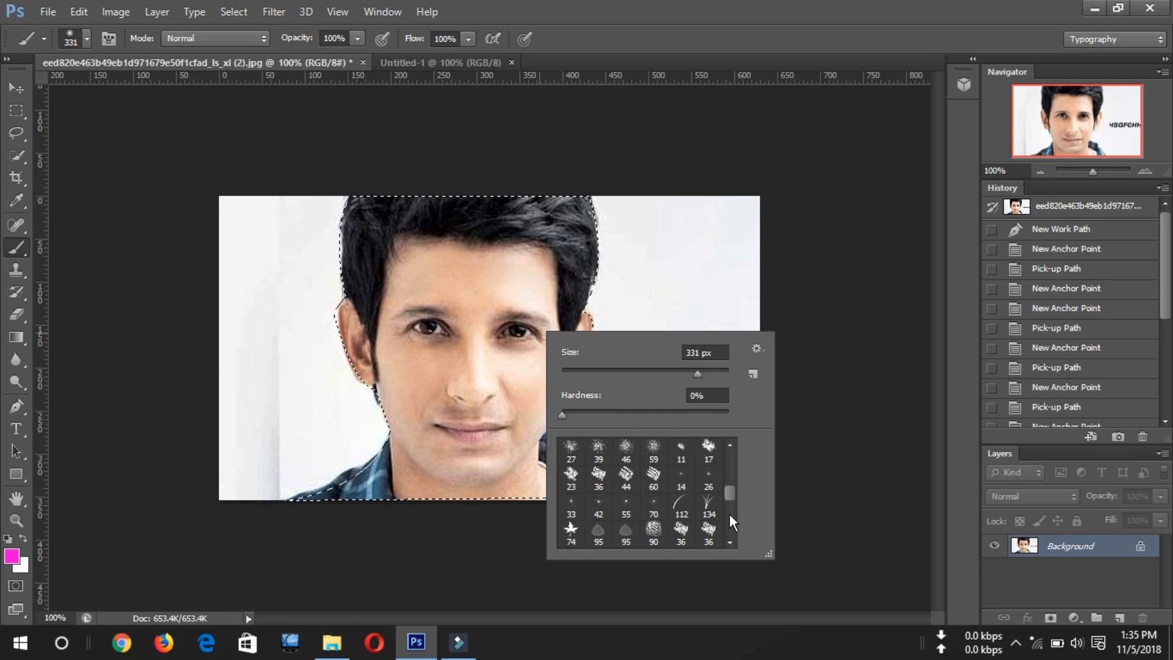
{"action": "scroll", "coordinate": [732, 534], "scroll_direction": "down", "scroll_amount": 5}
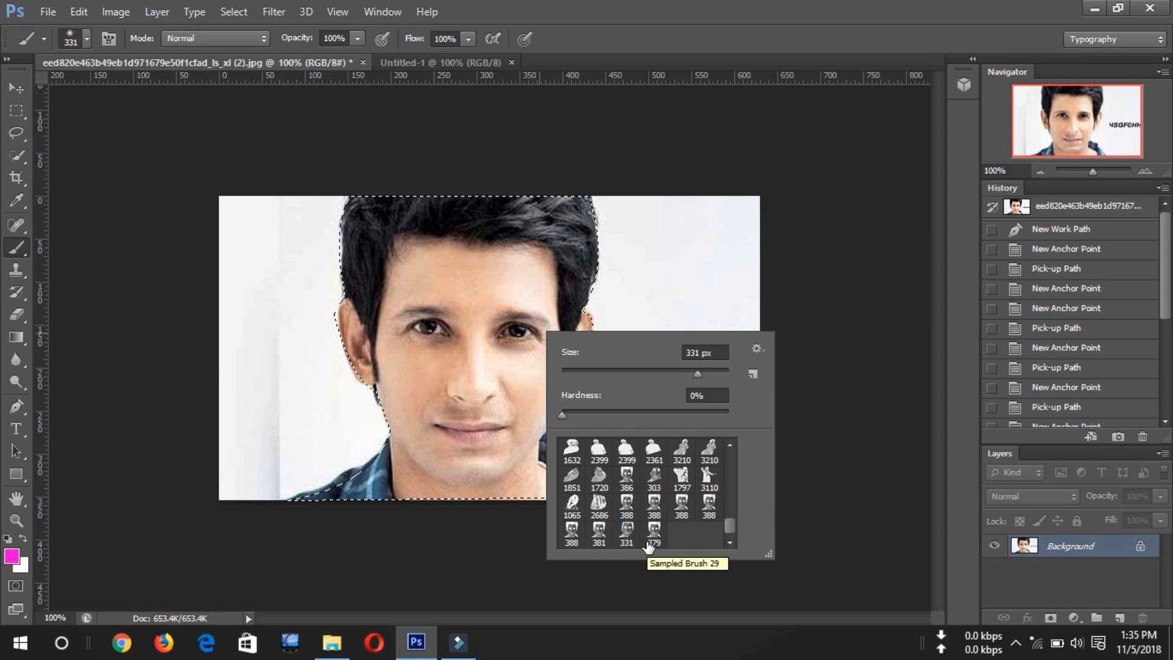
{"action": "left_click", "coordinate": [654, 536]}
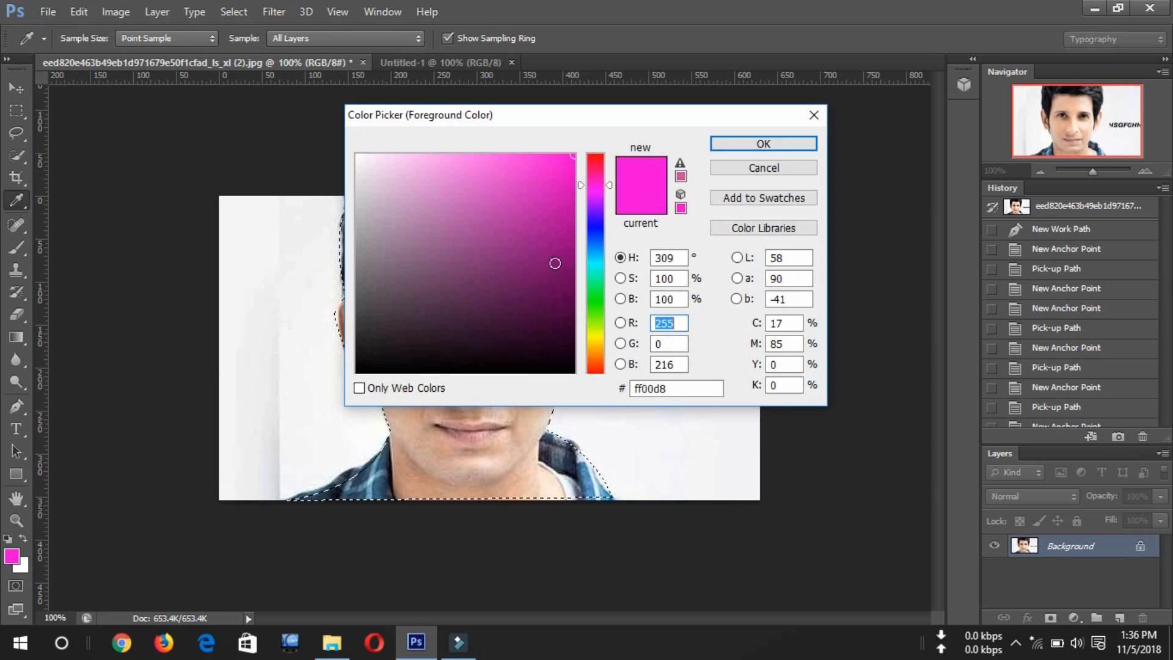
Step: Set the foreground color to blue, hex 0d2be4, and return to the Brush tool
{"action": "left_click", "coordinate": [596, 233]}
{"action": "left_click", "coordinate": [562, 178]}
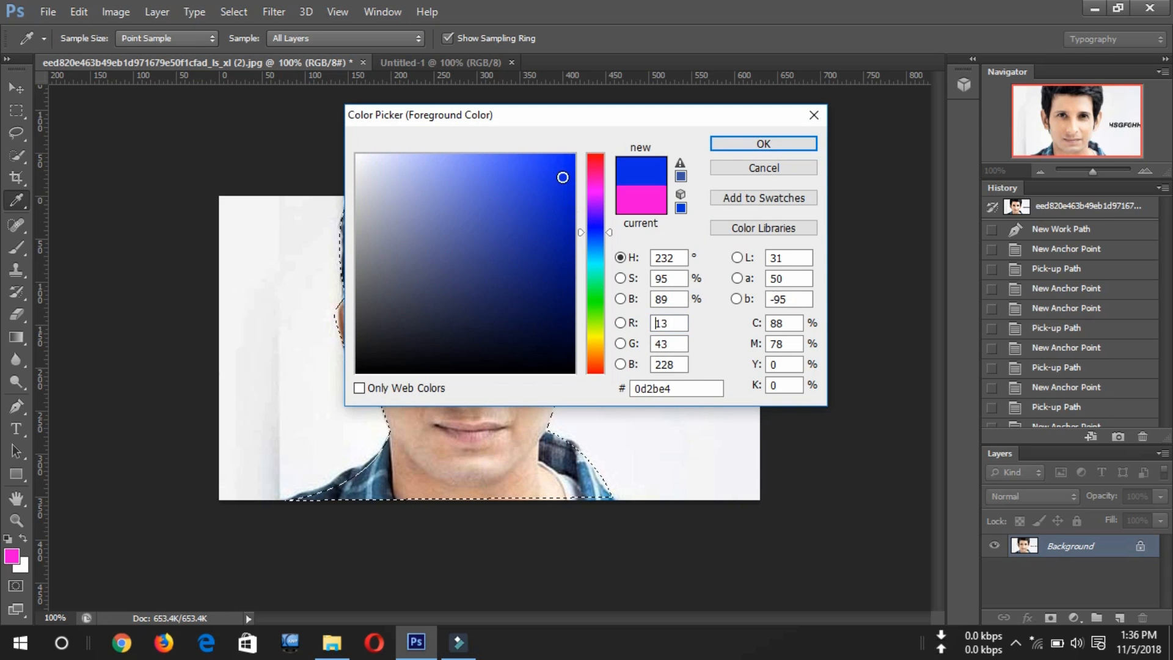
{"action": "left_click", "coordinate": [727, 143]}
{"action": "key", "text": "b"}
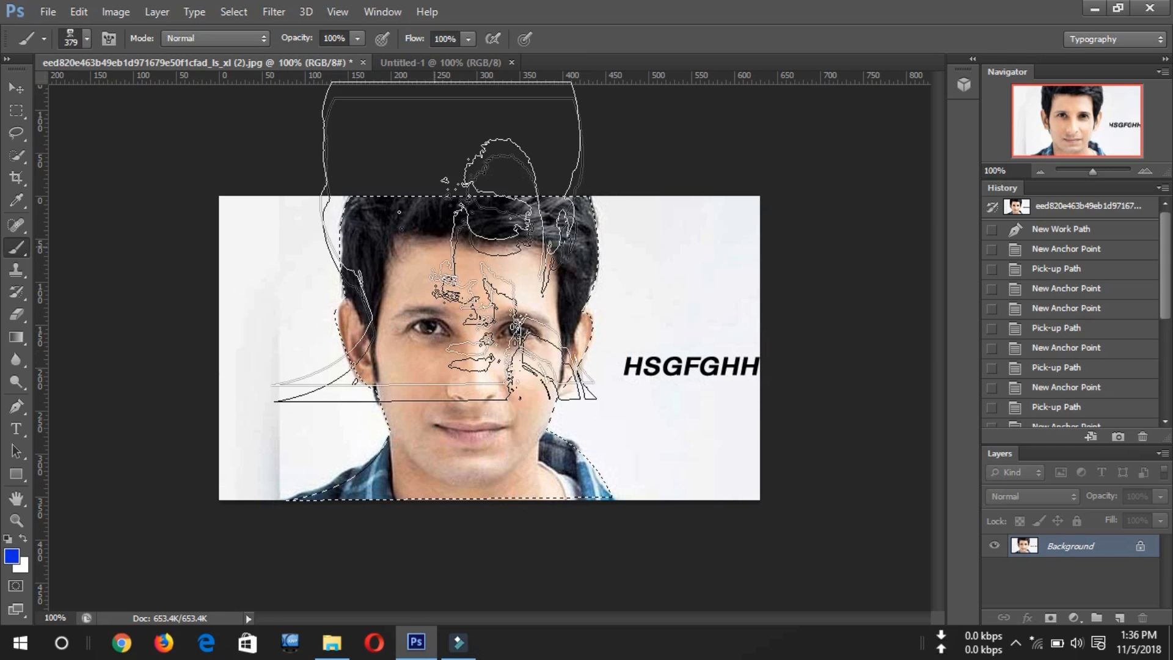
Step: In the blank Untitled-1 document, reduce the portrait brush size to 125 px
{"action": "left_click", "coordinate": [440, 63]}
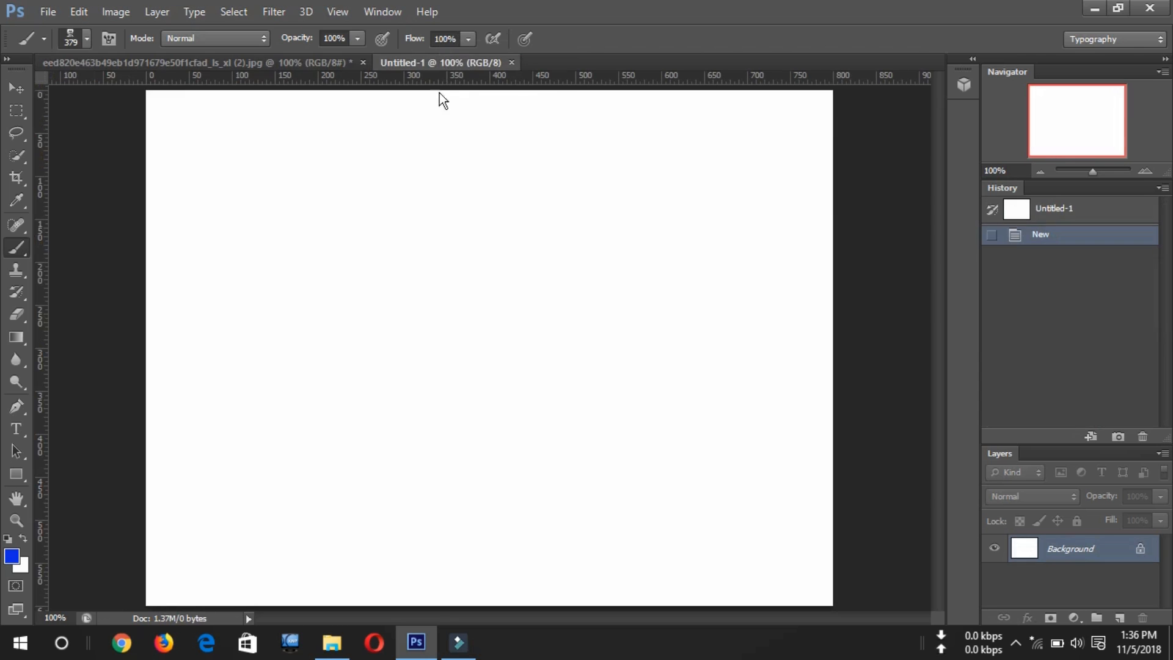
{"action": "left_click_drag", "start_coordinate": [337, 250], "coordinate": [343, 247]}
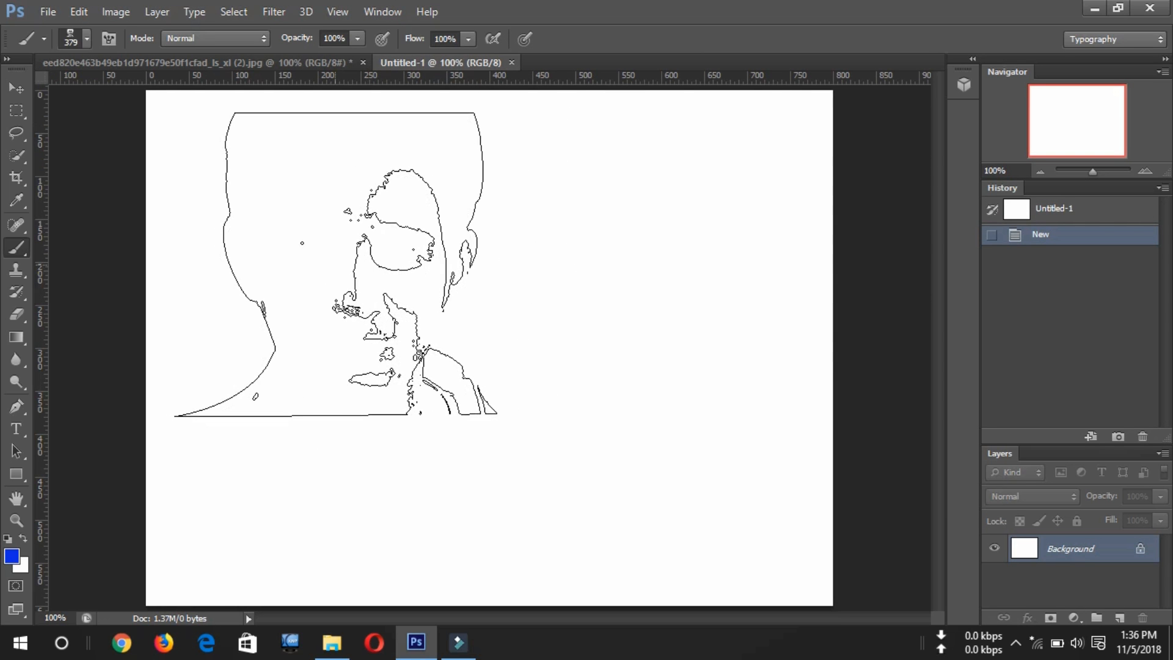
{"action": "key", "text": "bracketleft"}
{"action": "key", "text": "bracketleft"}
{"action": "key", "text": "bracketleft"}
{"action": "key", "text": "bracketleft"}
{"action": "key", "text": "bracketleft"}
{"action": "key", "text": "bracketleft"}
{"action": "key", "text": "bracketleft"}
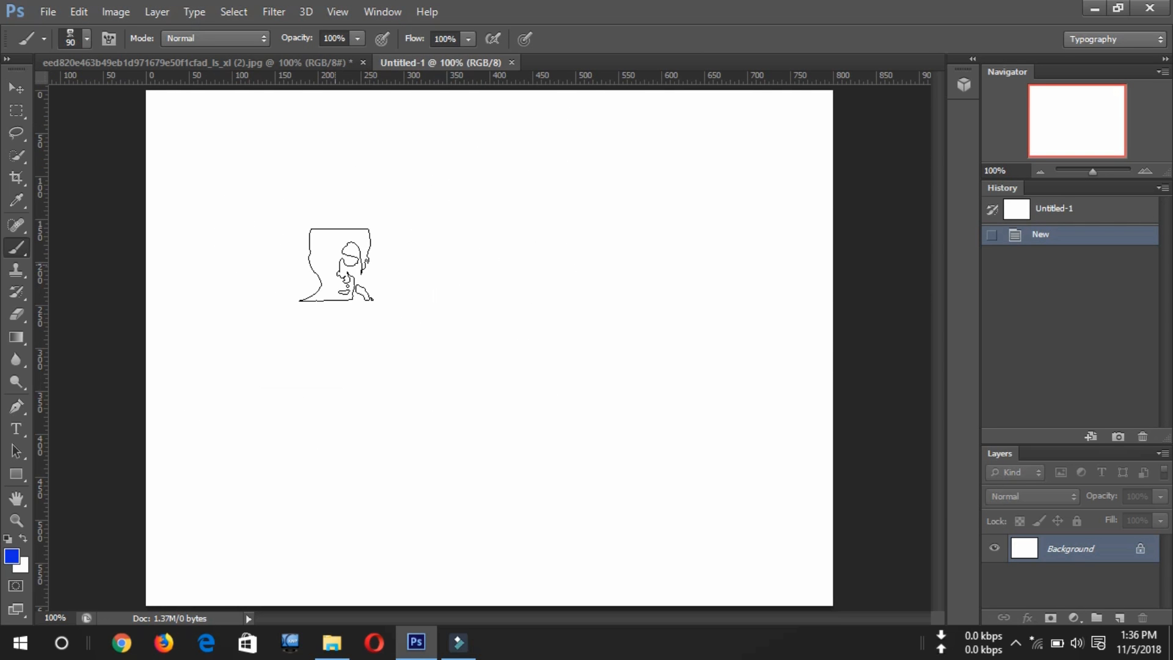
{"action": "key", "text": "bracketright"}
{"action": "key", "text": "bracketright"}
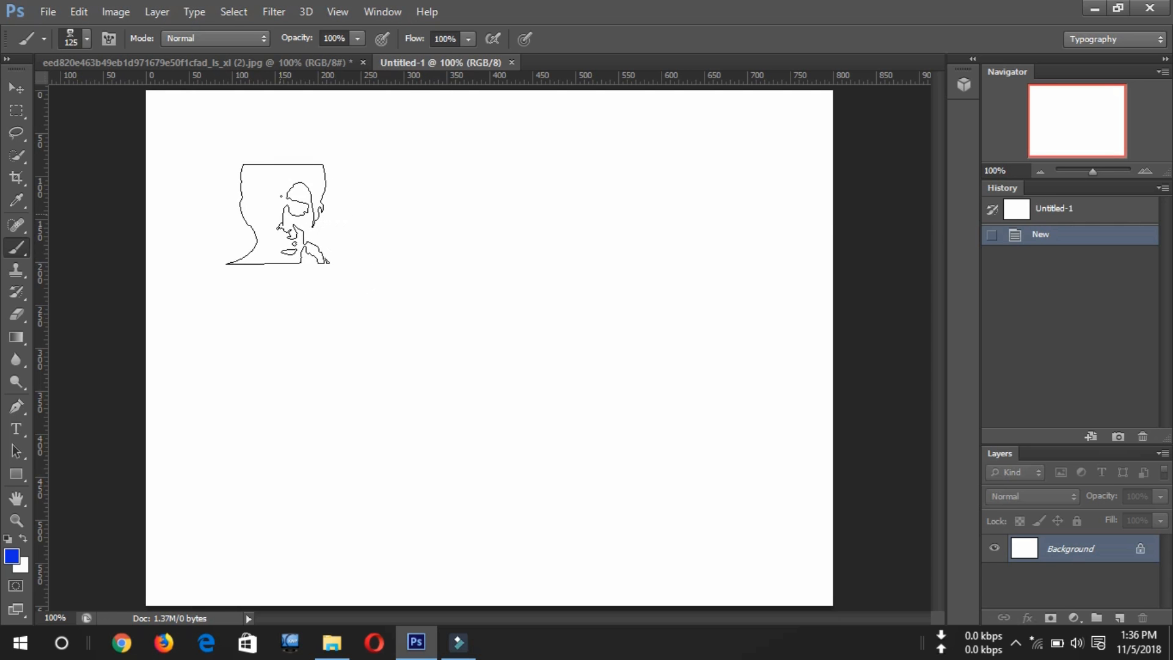
Step: Stamp eleven blue portraits at scattered spots across the white canvas with the 125 px portrait brush
{"action": "left_click", "coordinate": [253, 218]}
{"action": "left_click", "coordinate": [488, 227]}
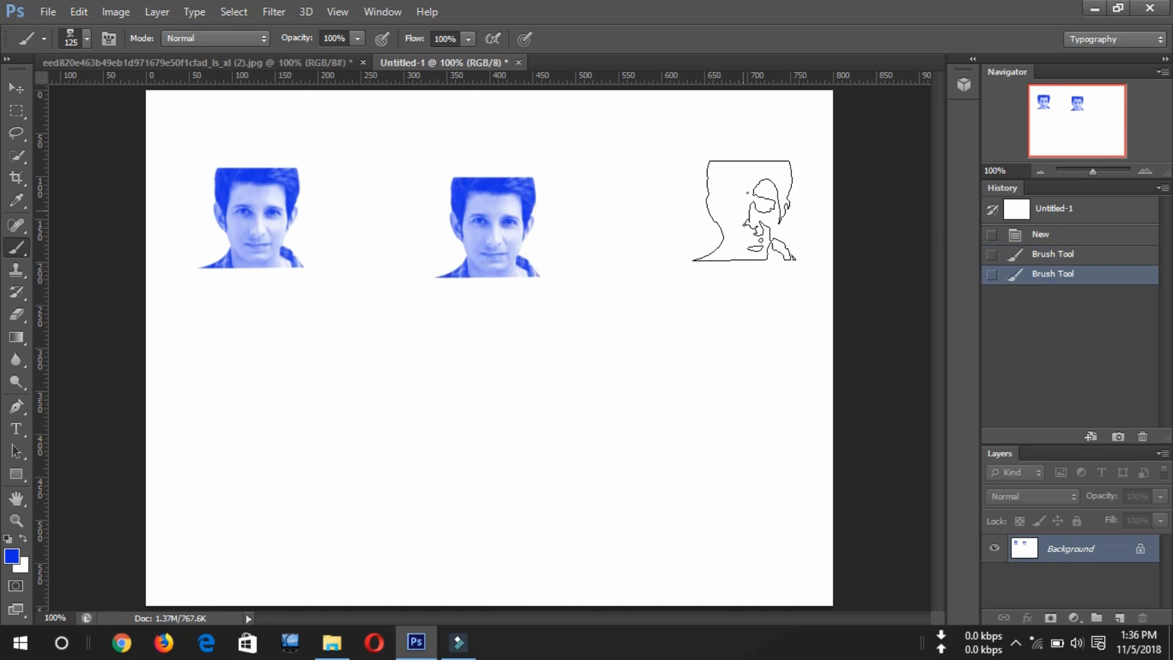
{"action": "left_click", "coordinate": [743, 210]}
{"action": "left_click", "coordinate": [701, 381]}
{"action": "left_click", "coordinate": [582, 430]}
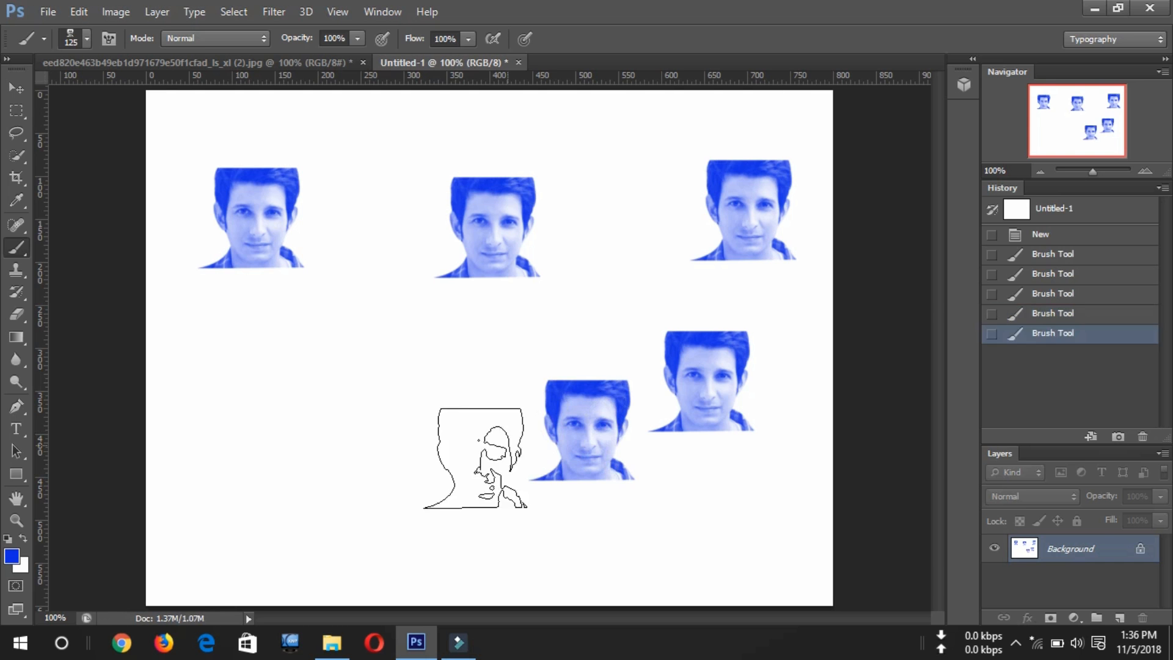
{"action": "left_click", "coordinate": [403, 467]}
{"action": "left_click", "coordinate": [236, 443]}
{"action": "left_click", "coordinate": [360, 327]}
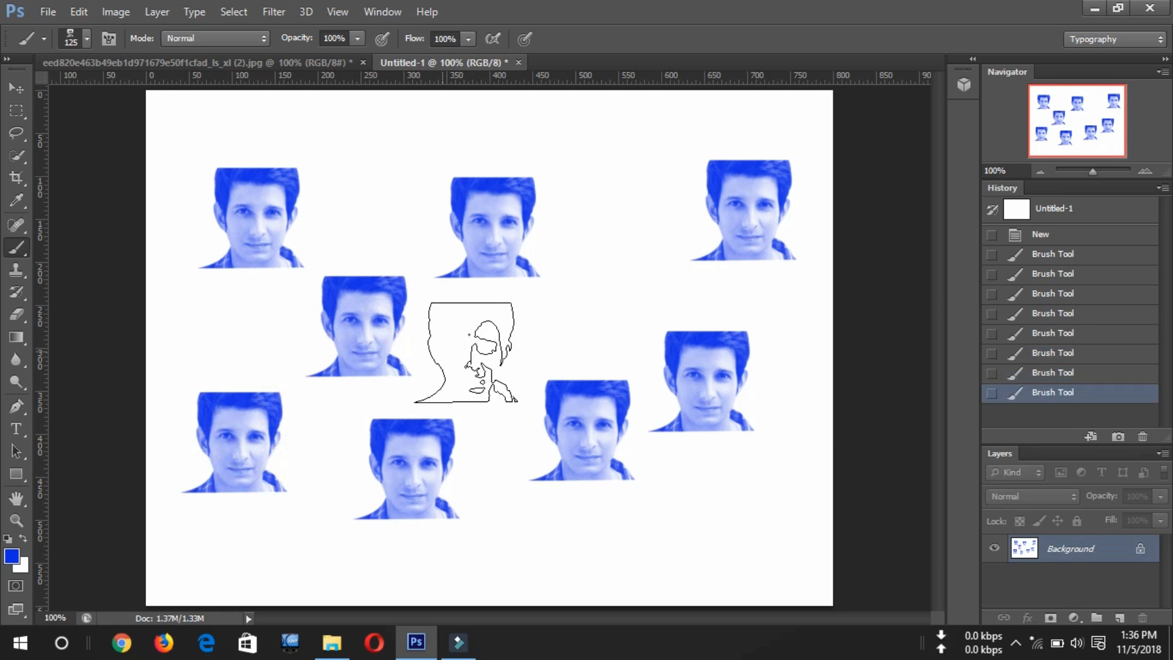
{"action": "left_click", "coordinate": [489, 351]}
{"action": "left_click", "coordinate": [639, 212]}
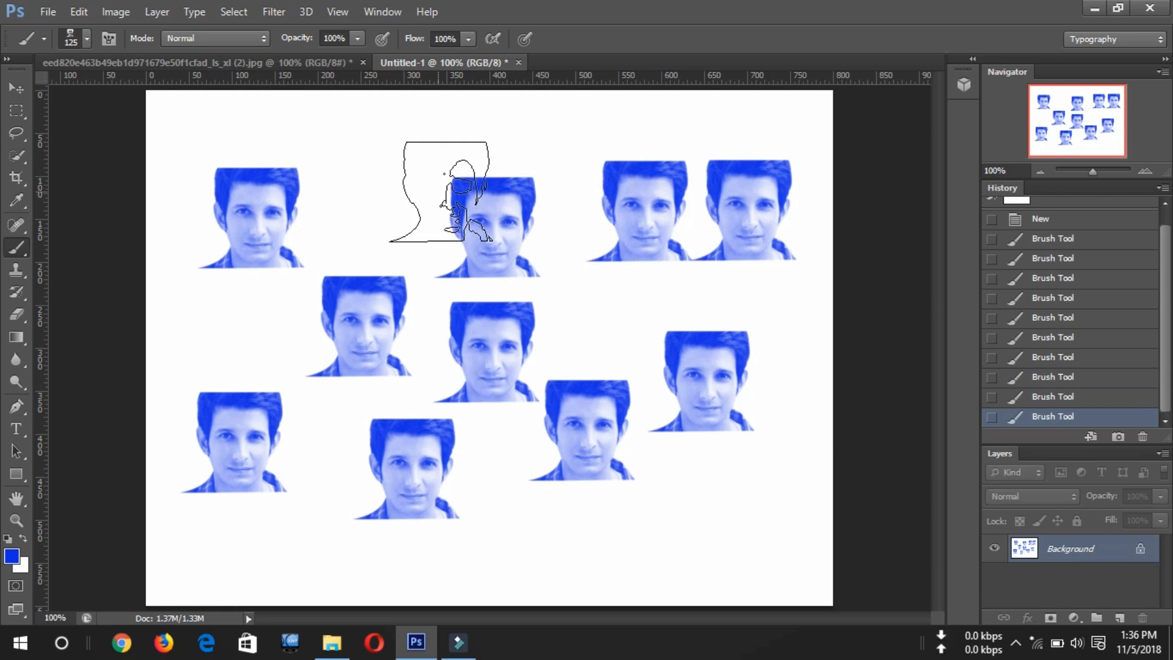
{"action": "left_click", "coordinate": [387, 191]}
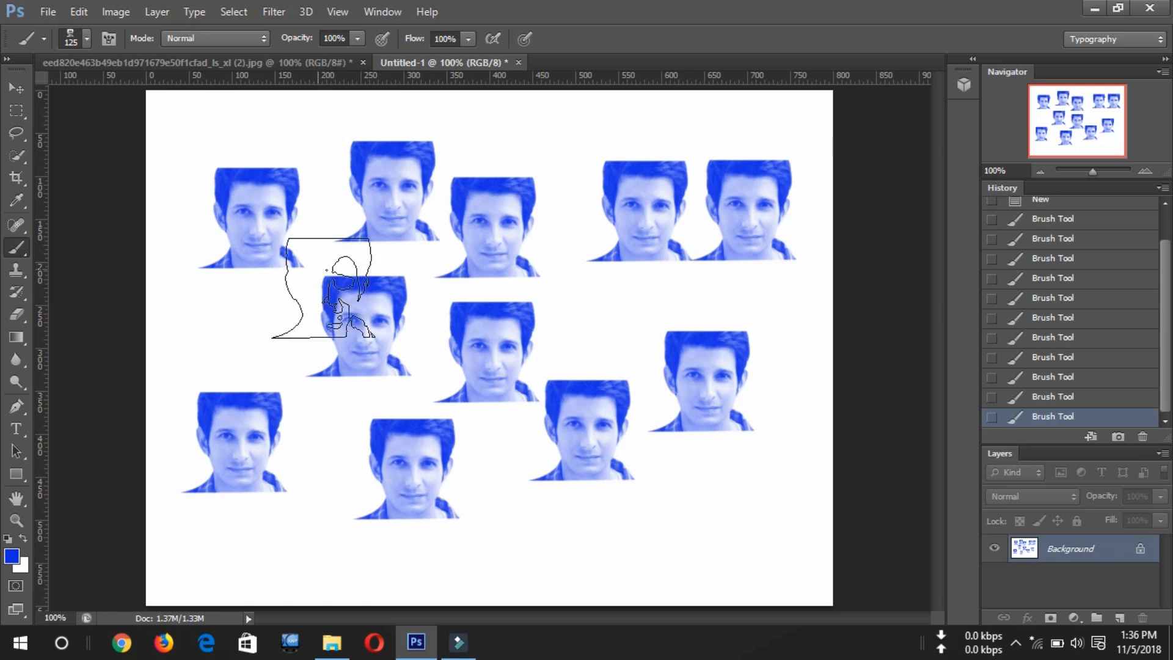
Step: Switch the brush tip back to the first soft round preset at 125 px with 0% hardness
{"action": "right_click", "coordinate": [333, 305]}
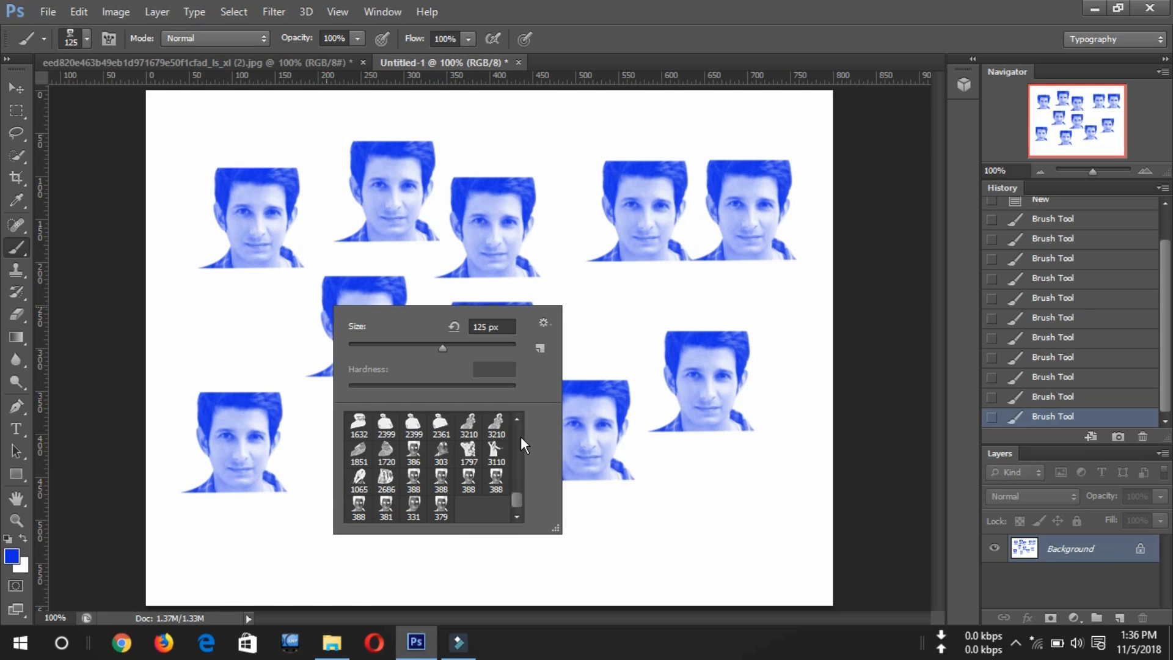
{"action": "scroll", "coordinate": [521, 437], "scroll_direction": "up", "scroll_amount": 3}
{"action": "scroll", "coordinate": [514, 431], "scroll_direction": "up", "scroll_amount": 5}
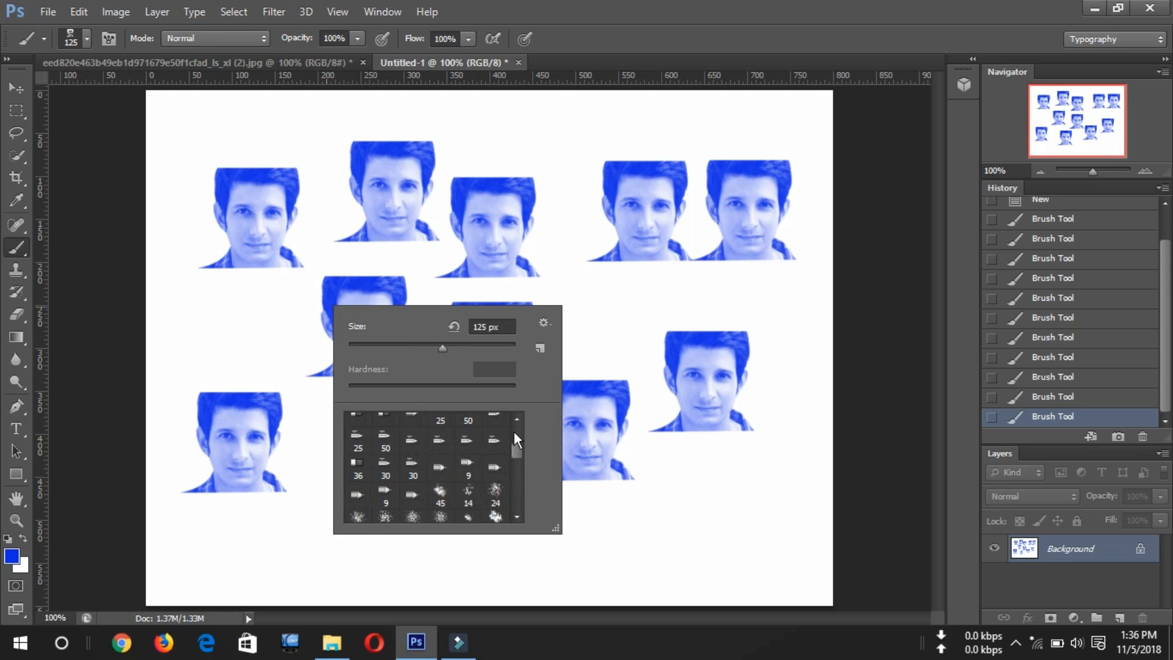
{"action": "left_click", "coordinate": [358, 425]}
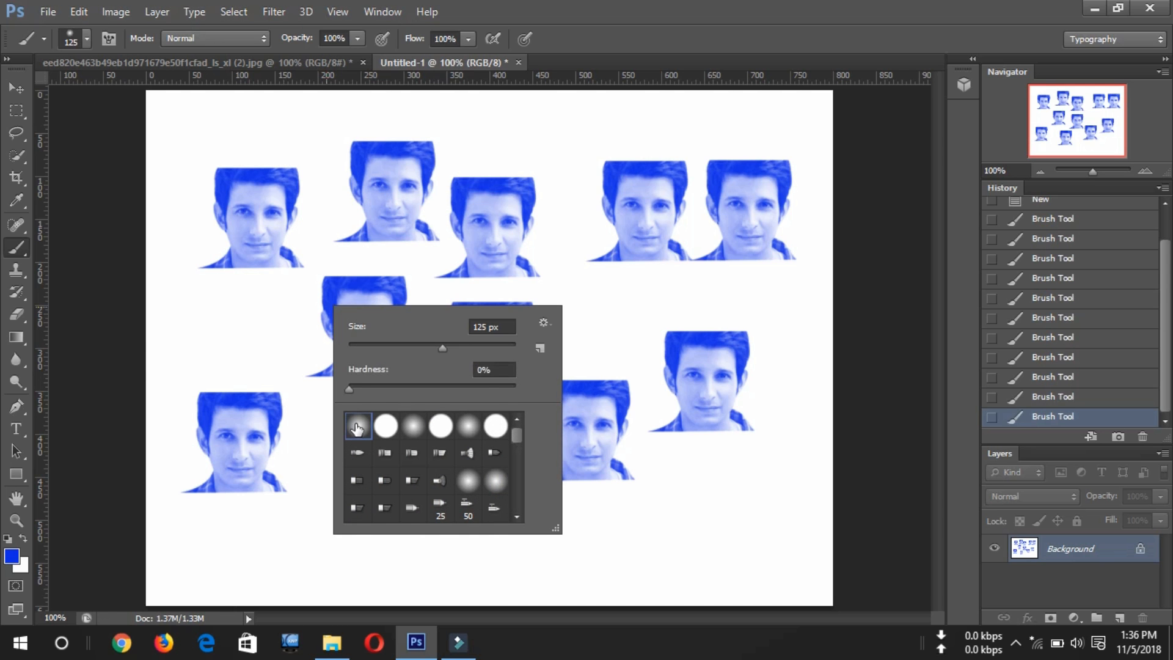
{"action": "left_click", "coordinate": [23, 314]}
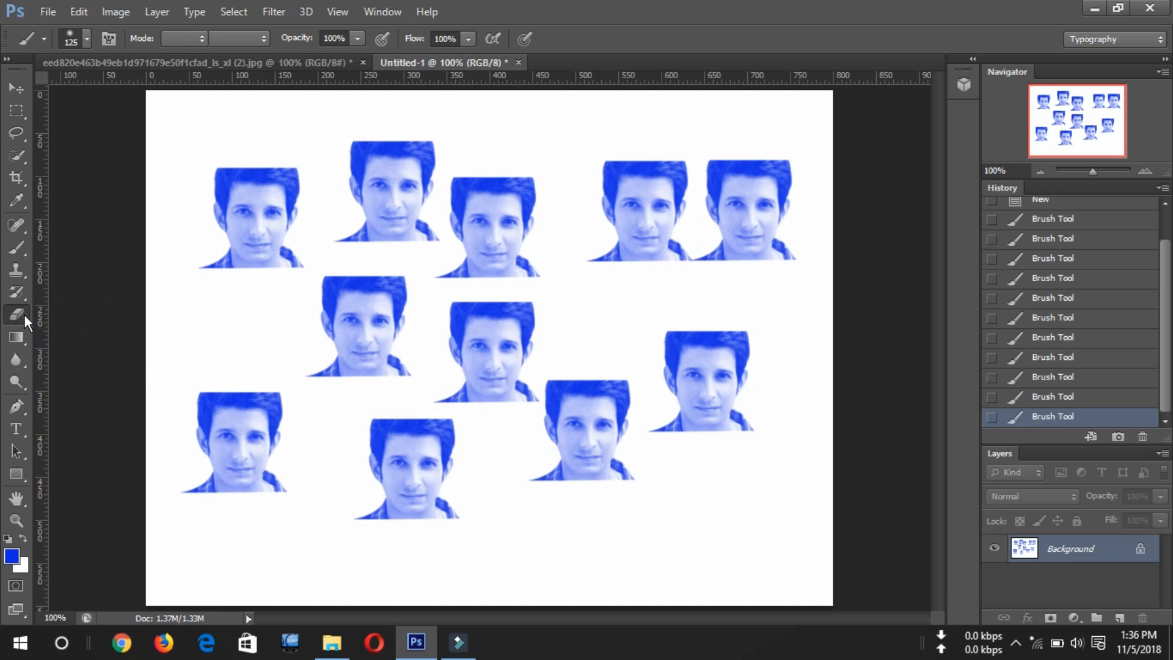
{"action": "left_click", "coordinate": [24, 314]}
{"action": "left_click", "coordinate": [17, 268]}
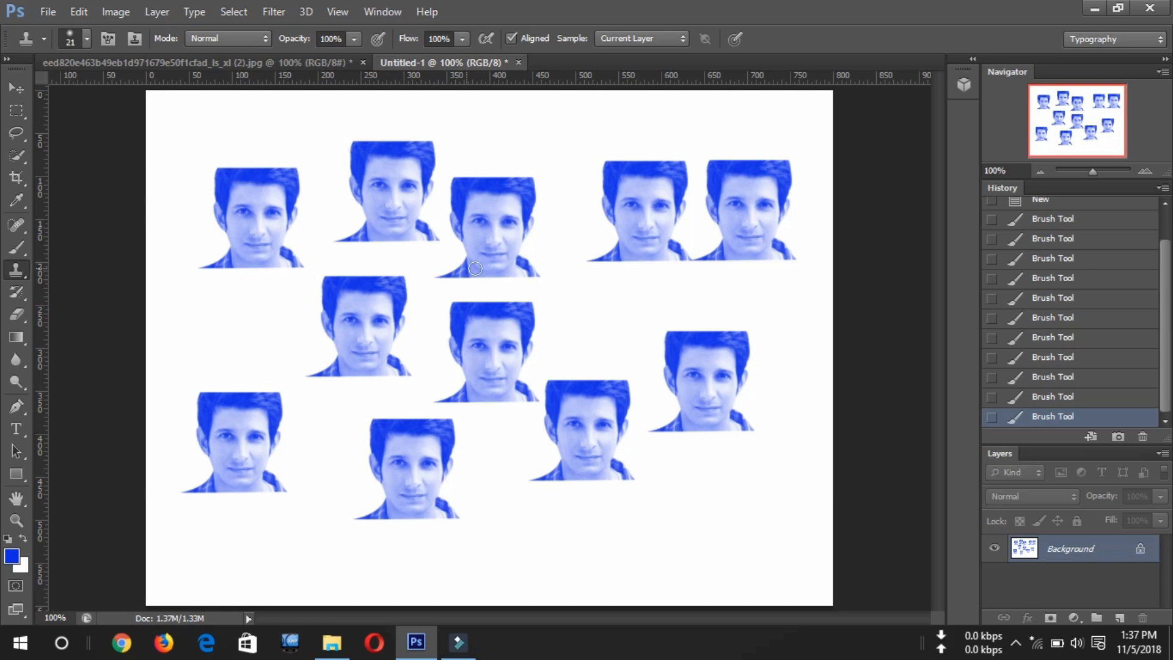
Step: Revert Untitled-1 to its original blank snapshot in the history, removing all the portrait stamps
{"action": "left_click", "coordinate": [1096, 240]}
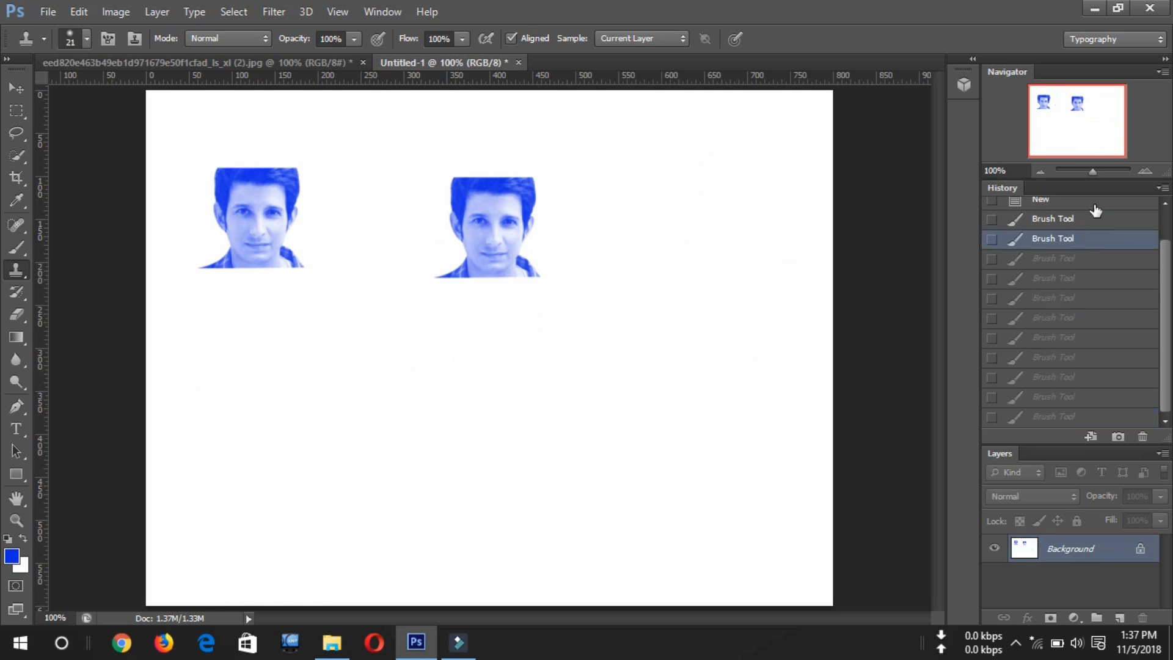
{"action": "scroll", "coordinate": [1095, 209], "scroll_direction": "up", "scroll_amount": 1}
{"action": "left_click", "coordinate": [1092, 210]}
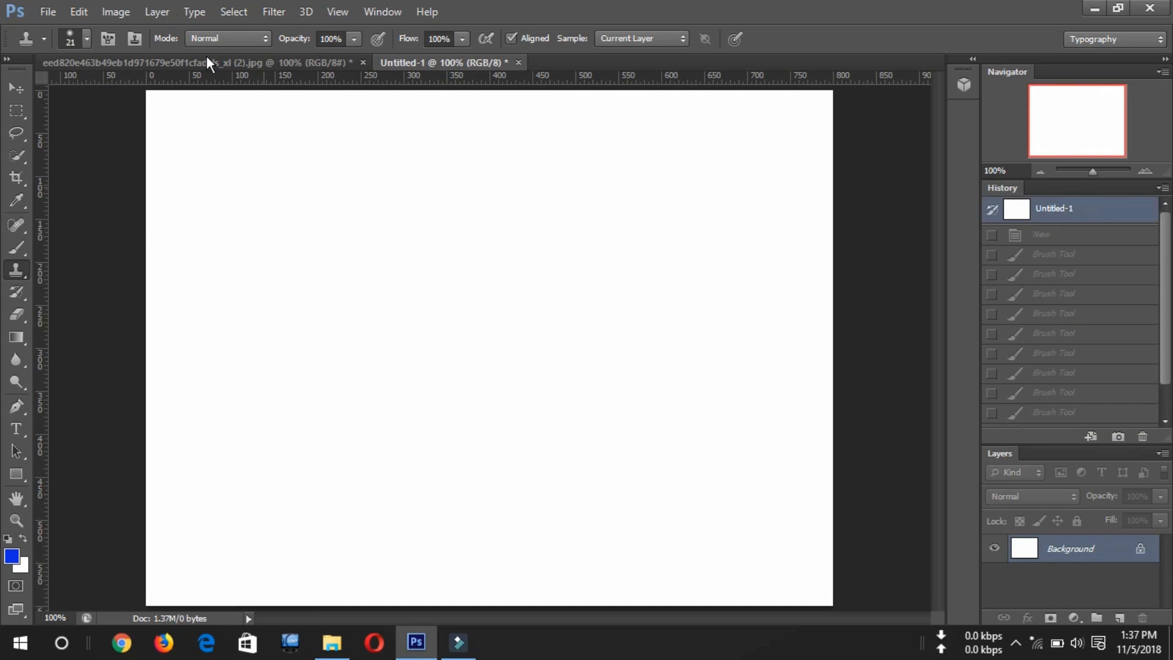
Step: In the portrait document, activate the Pencil tool and choose the 379 px portrait preset as its tip
{"action": "left_click", "coordinate": [232, 61]}
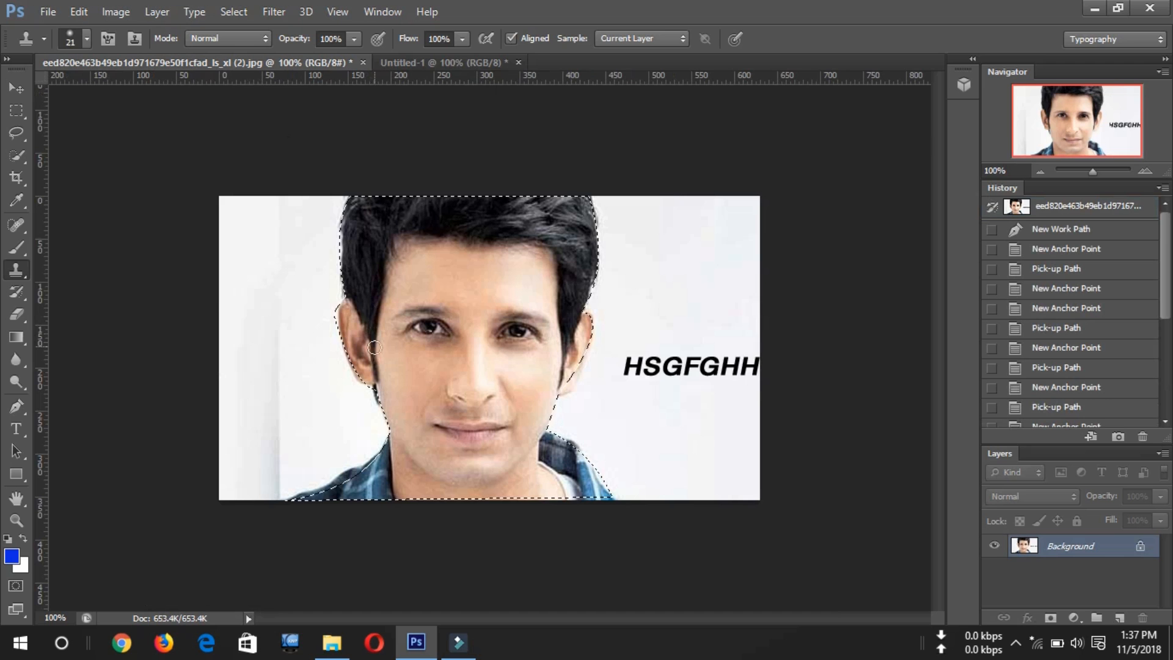
{"action": "left_click", "coordinate": [10, 250]}
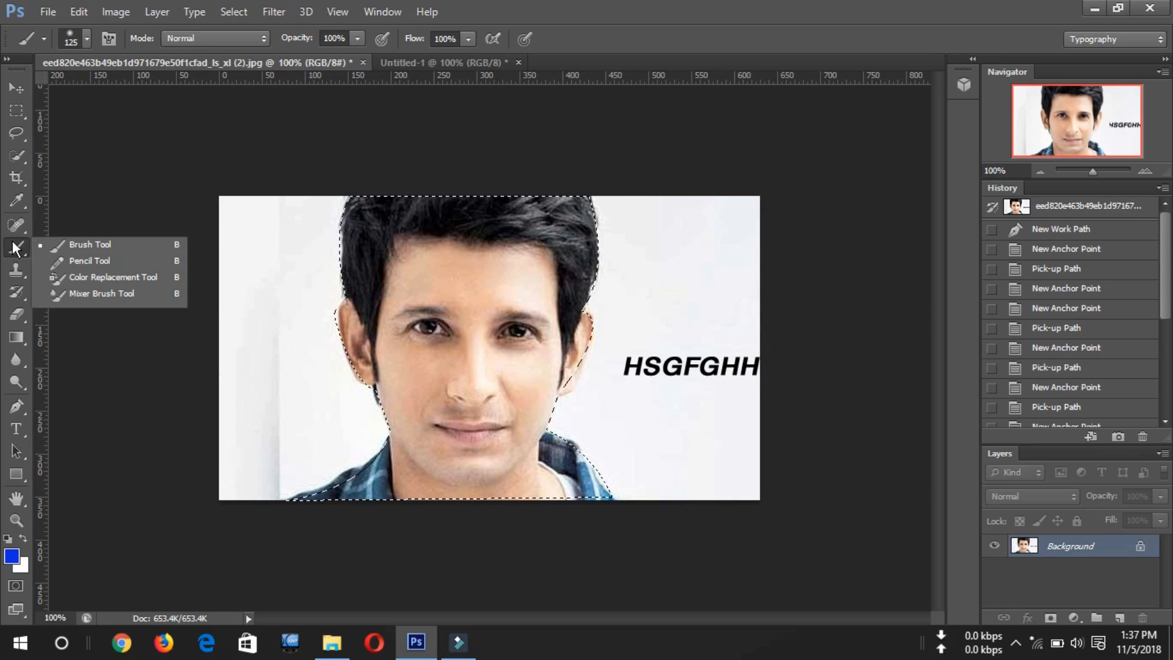
{"action": "left_click", "coordinate": [71, 259]}
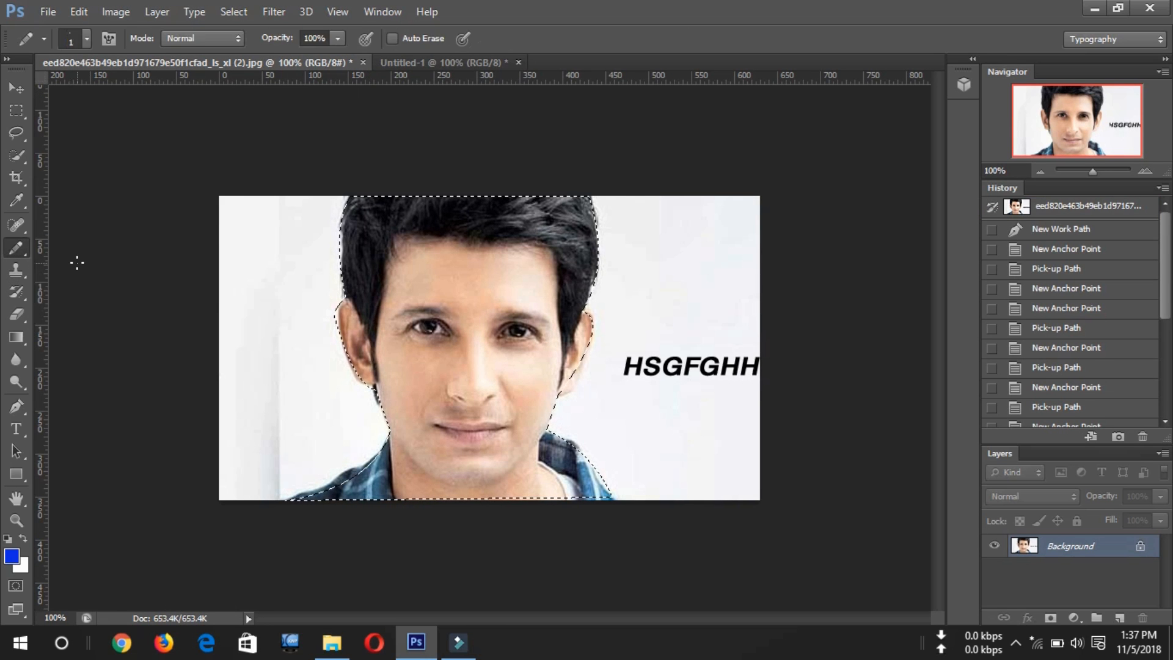
{"action": "right_click", "coordinate": [602, 343]}
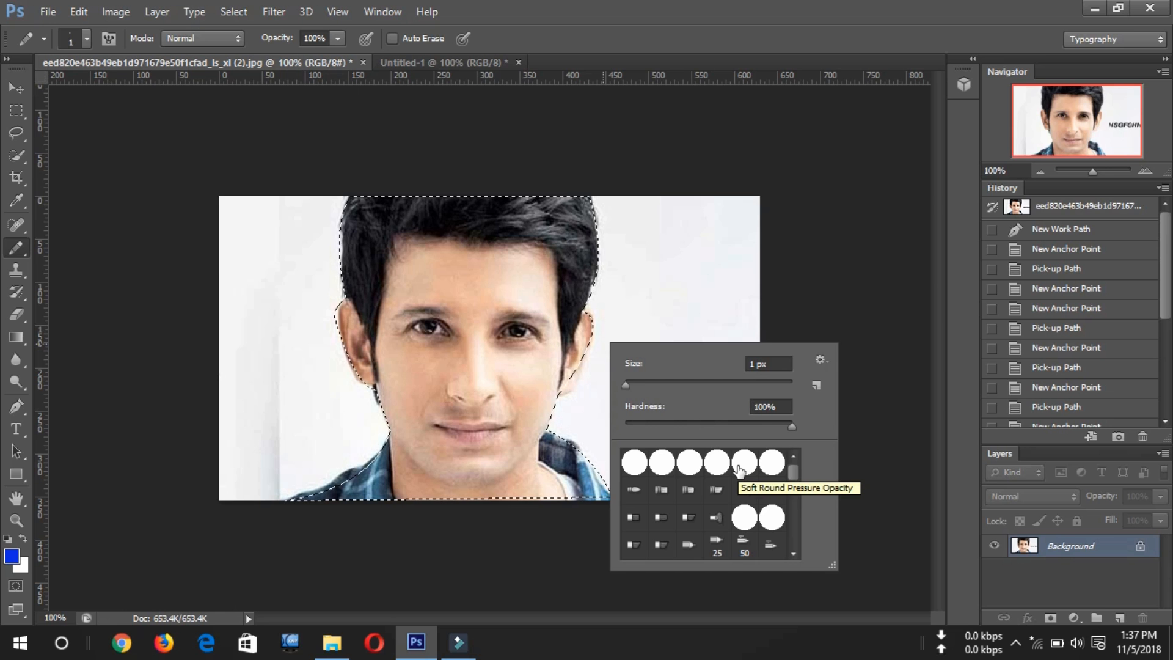
{"action": "scroll", "coordinate": [794, 534], "scroll_direction": "down", "scroll_amount": 5}
{"action": "scroll", "coordinate": [794, 534], "scroll_direction": "down", "scroll_amount": 3}
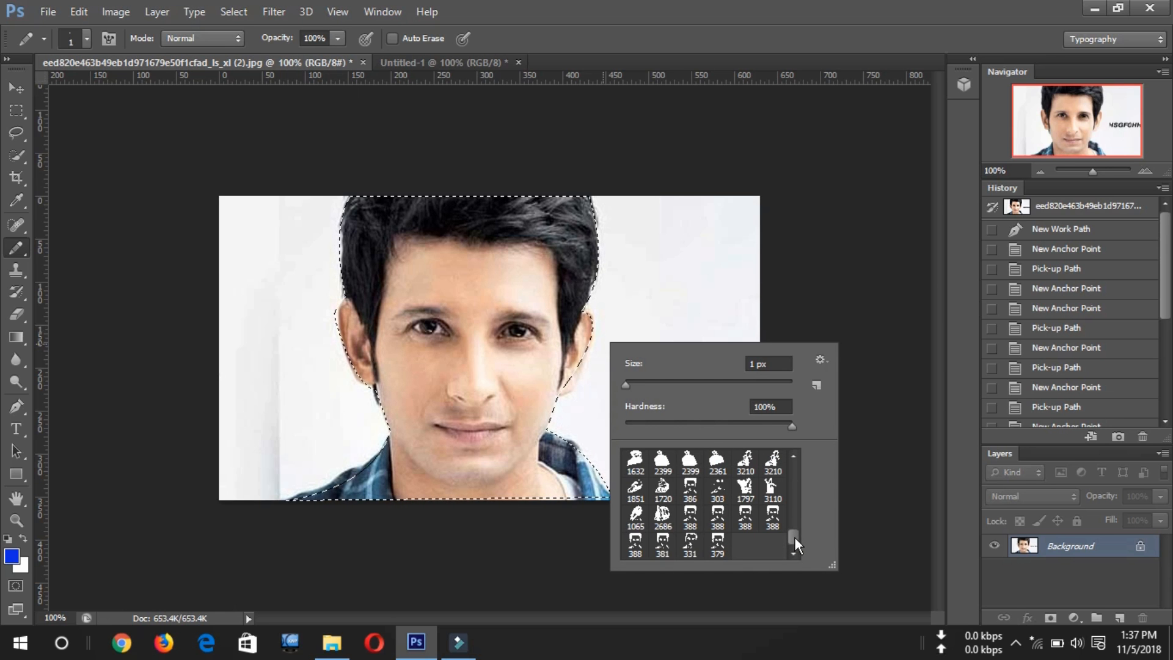
{"action": "left_click", "coordinate": [718, 547]}
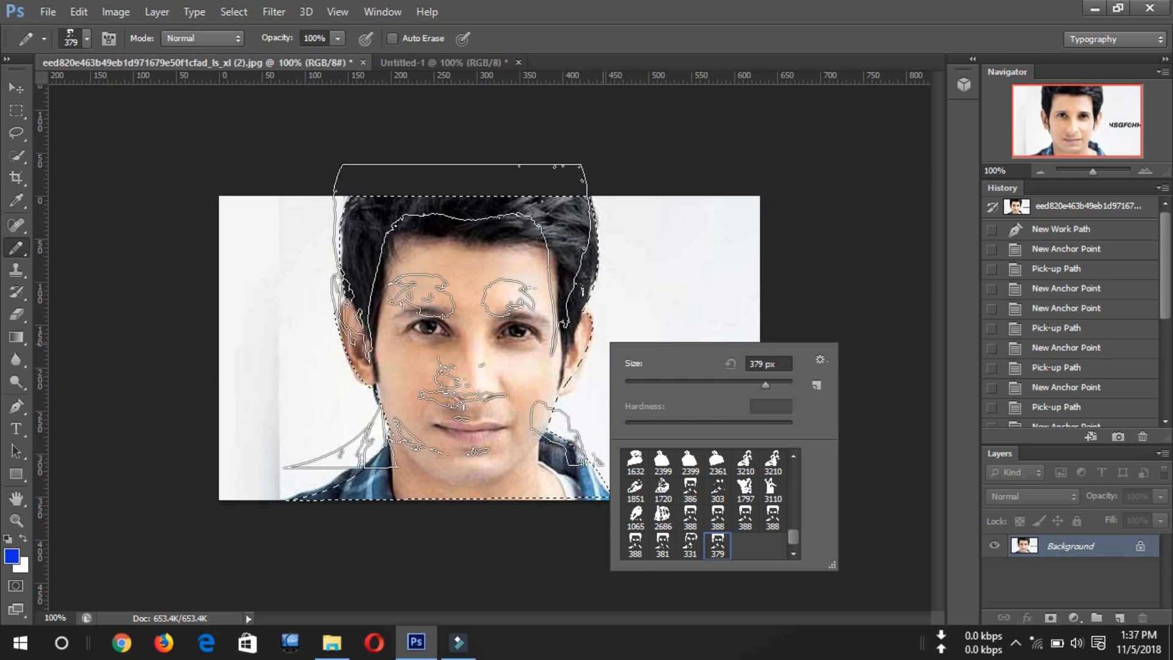
Step: In Untitled-1, reduce the pencil size to 200 px and stamp one blue portrait in the canvas's upper-left area
{"action": "left_click", "coordinate": [424, 61]}
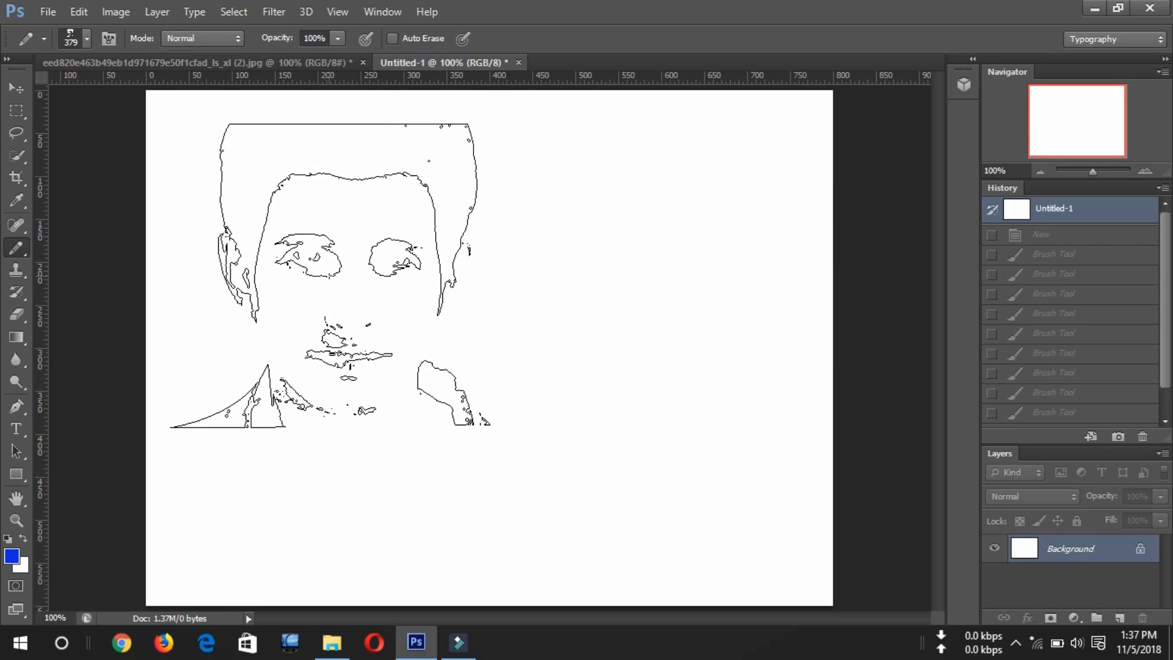
{"action": "key", "text": "bracketleft"}
{"action": "key", "text": "bracketleft"}
{"action": "key", "text": "bracketleft"}
{"action": "left_click", "coordinate": [295, 233]}
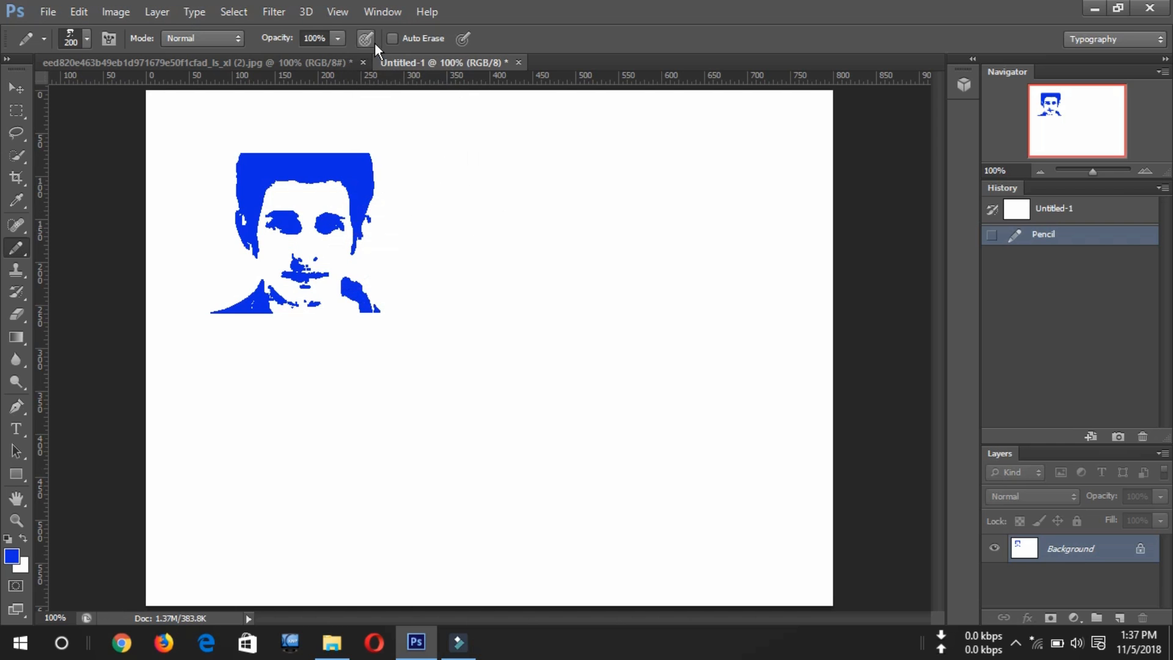
Step: Lower the pencil opacity to 45% and stamp a second portrait to the right of the first one
{"action": "left_click", "coordinate": [340, 36]}
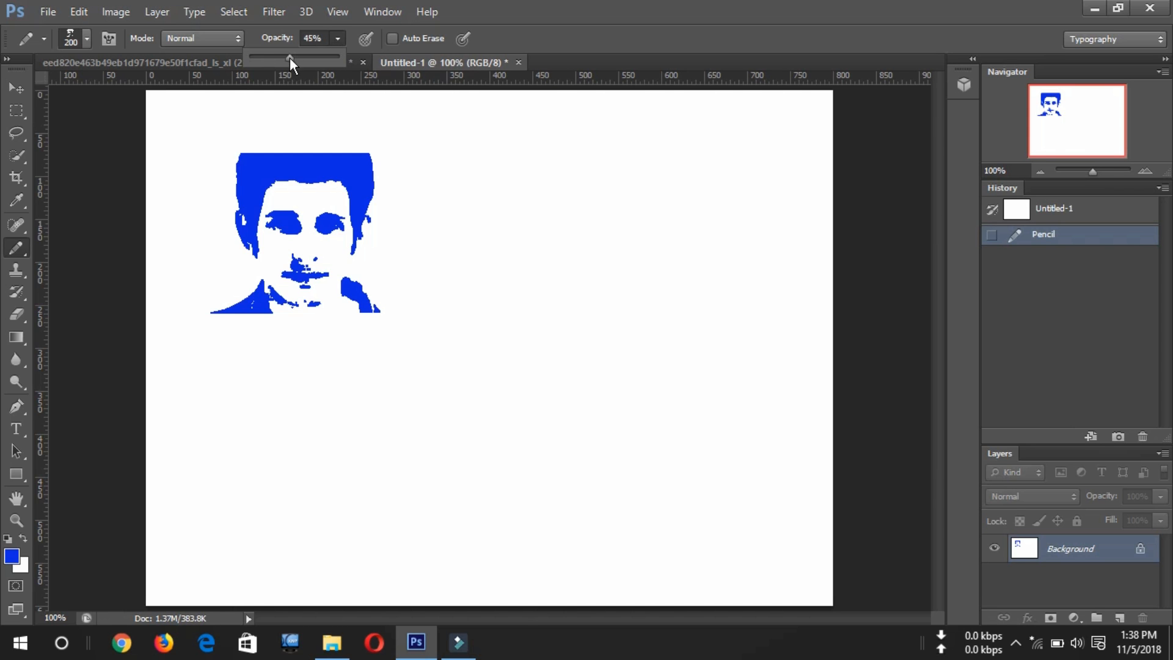
{"action": "left_click", "coordinate": [541, 219]}
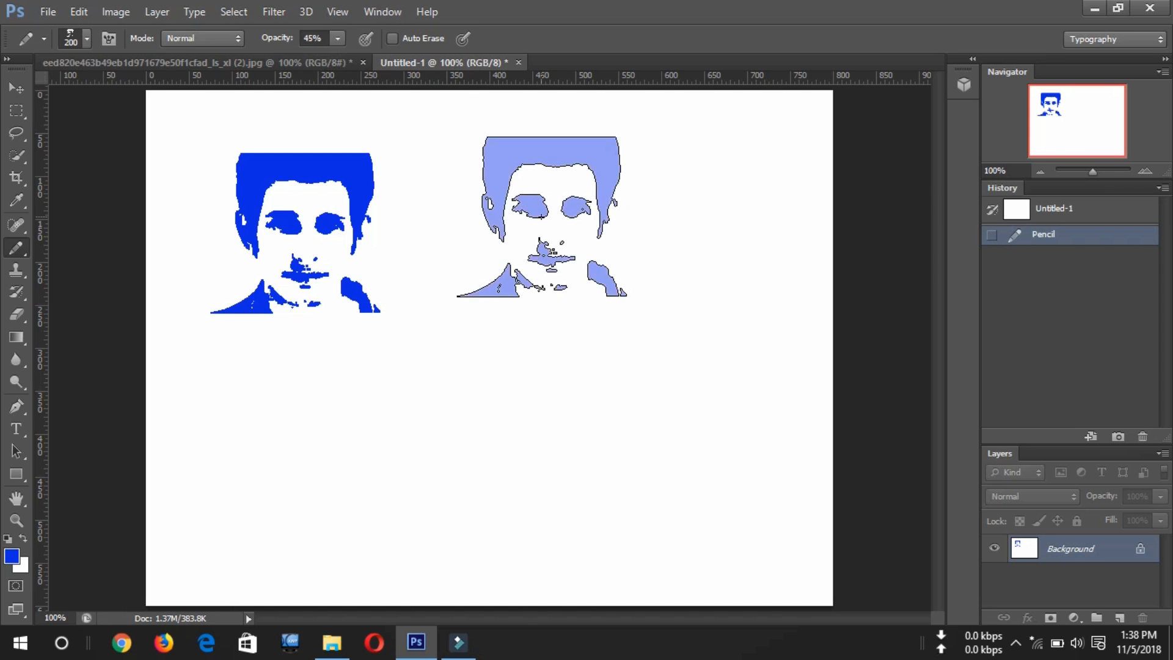
Step: Stamp five more pencil portraits at 45% opacity: one at the canvas's middle right and four in a row across its lower half
{"action": "left_click", "coordinate": [703, 300]}
{"action": "left_click", "coordinate": [584, 449]}
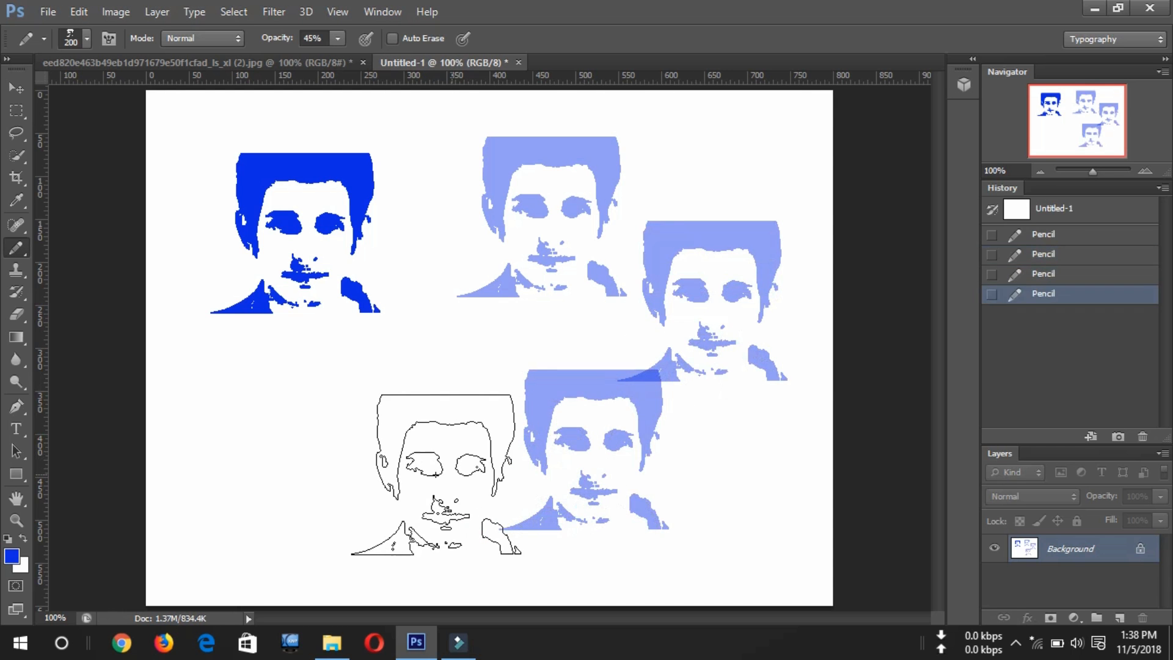
{"action": "left_click", "coordinate": [422, 474]}
{"action": "left_click", "coordinate": [259, 481]}
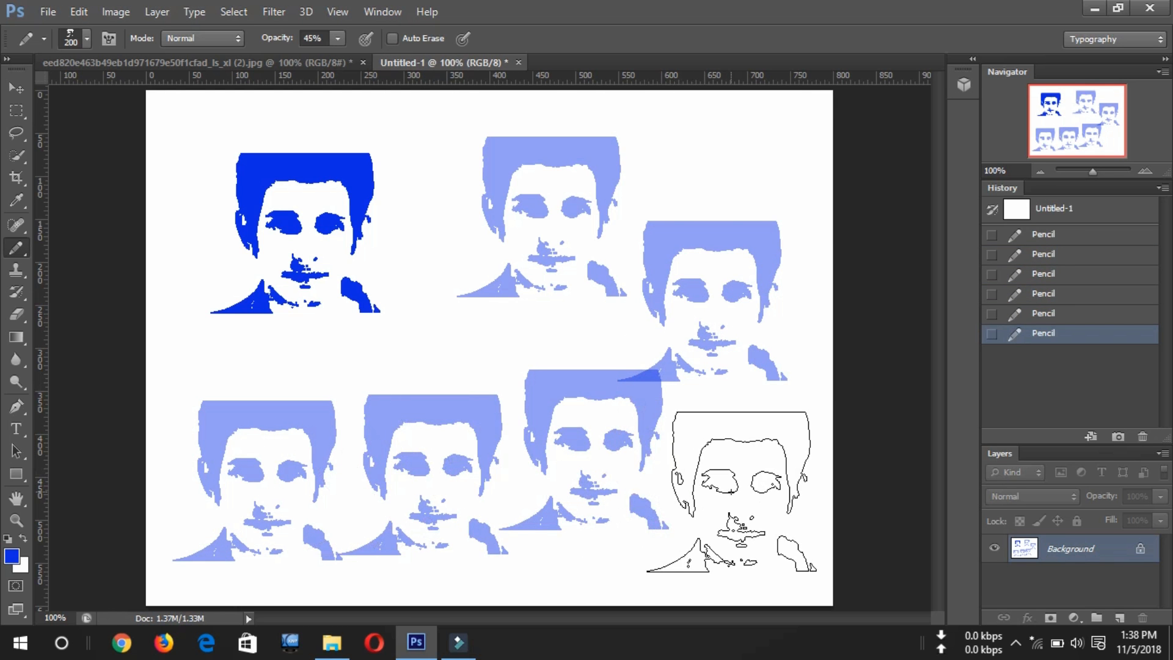
{"action": "left_click", "coordinate": [731, 492]}
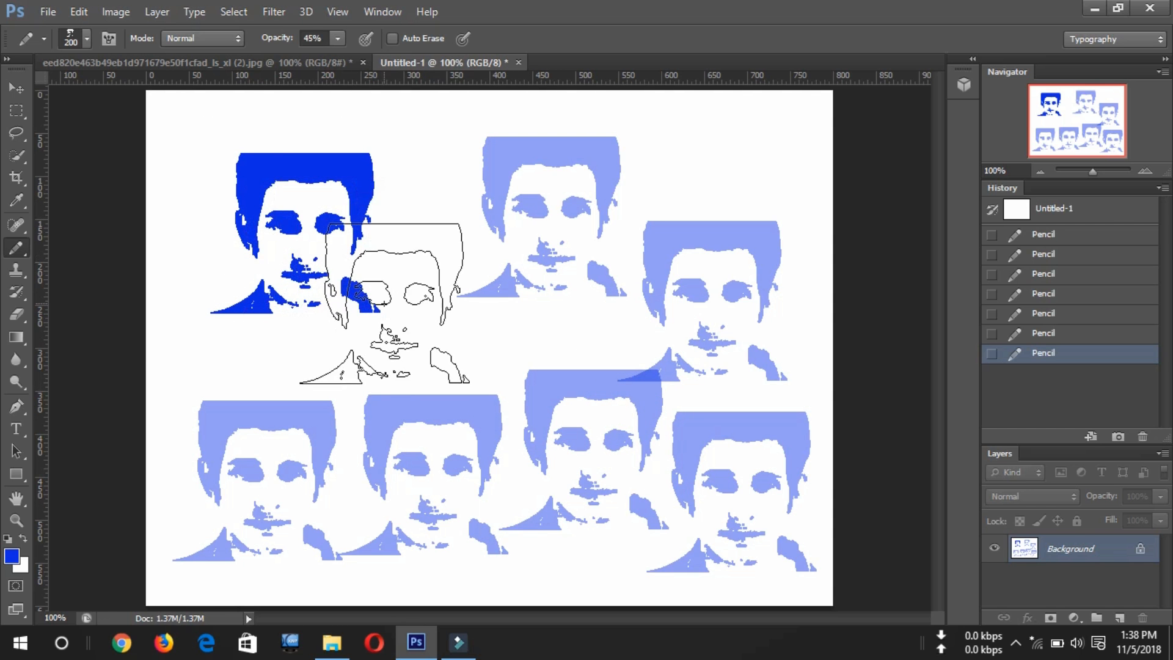
Step: Switch the pencil tip from the portrait to the first hard round preset, at 200 px
{"action": "right_click", "coordinate": [392, 302]}
{"action": "scroll", "coordinate": [573, 445], "scroll_direction": "up", "scroll_amount": 10}
{"action": "scroll", "coordinate": [573, 421], "scroll_direction": "up", "scroll_amount": 2}
{"action": "left_click", "coordinate": [426, 431]}
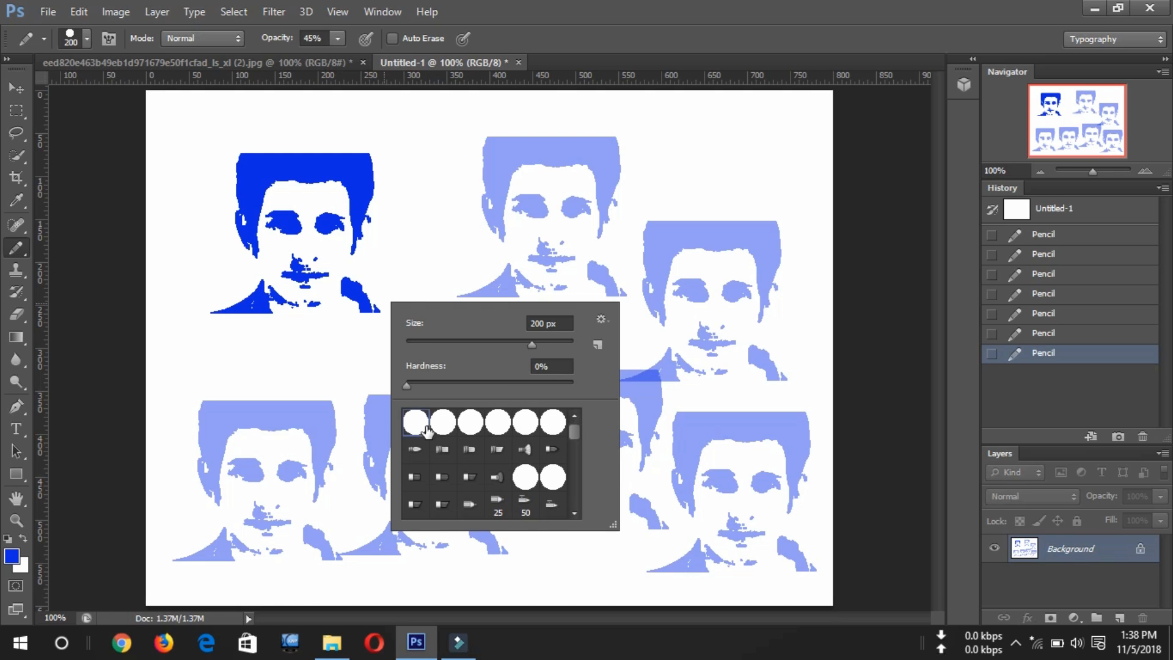
Step: Activate the Spot Healing Brush and revert Untitled-1 to its original blank snapshot, clearing all the pencil stamps
{"action": "left_click", "coordinate": [86, 231]}
{"action": "left_click", "coordinate": [19, 225]}
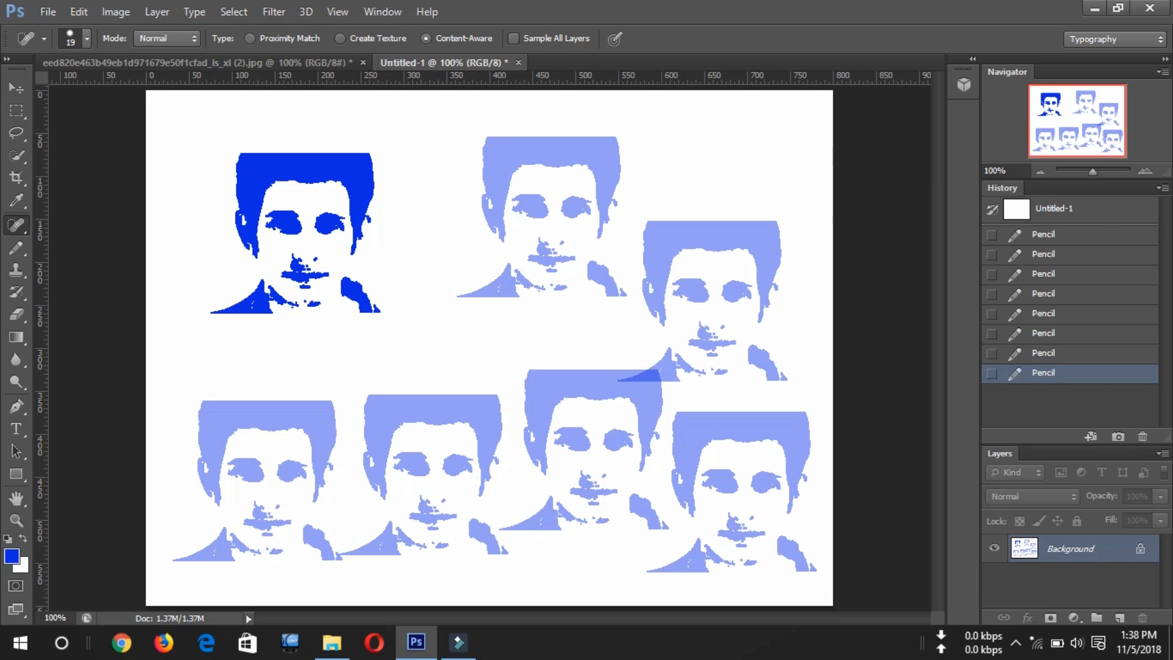
{"action": "left_click", "coordinate": [1097, 214]}
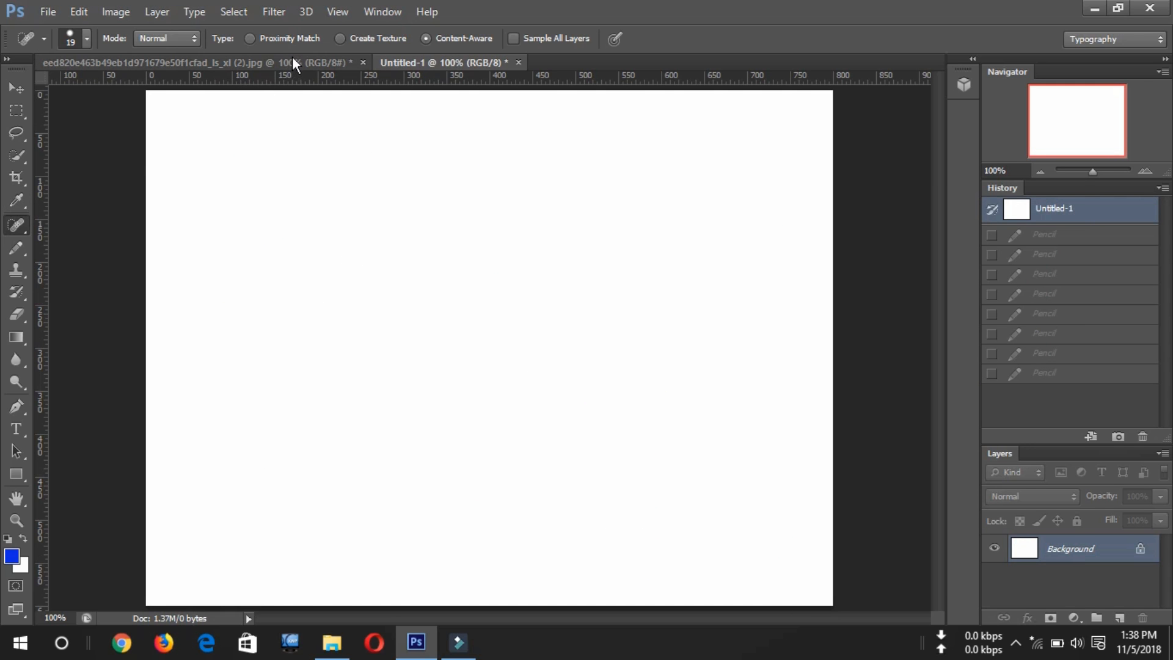
Step: In the portrait photo document, activate the Brush tool and choose the 379 px portrait preset as its tip
{"action": "left_click", "coordinate": [292, 59]}
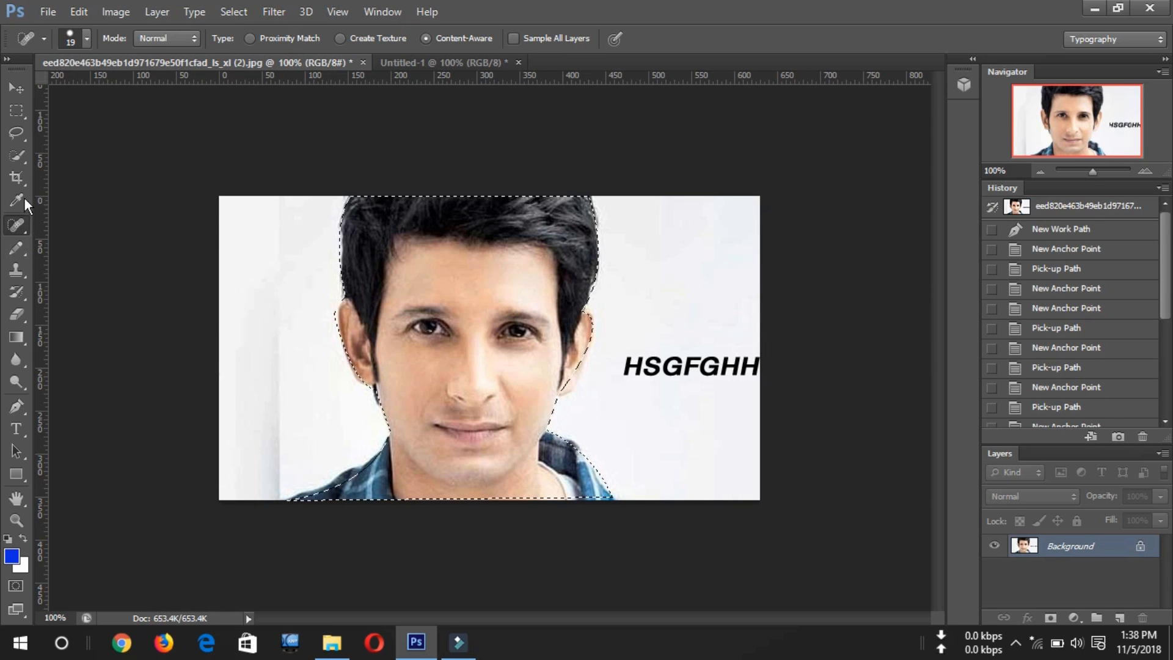
{"action": "left_click", "coordinate": [21, 248]}
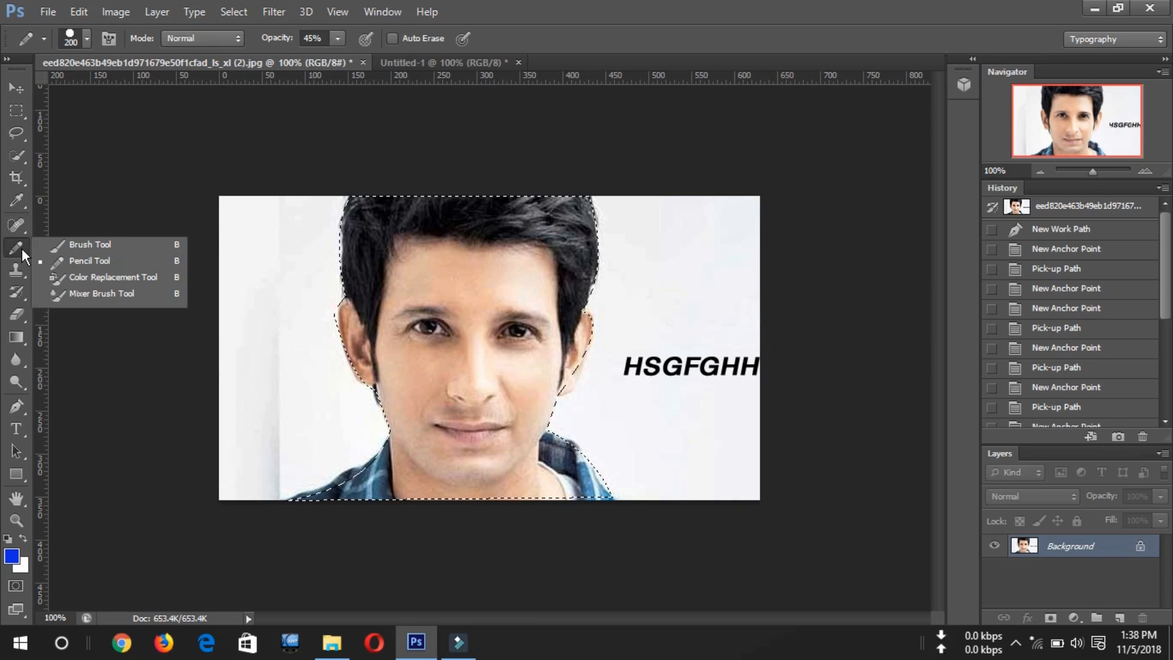
{"action": "left_click", "coordinate": [67, 245]}
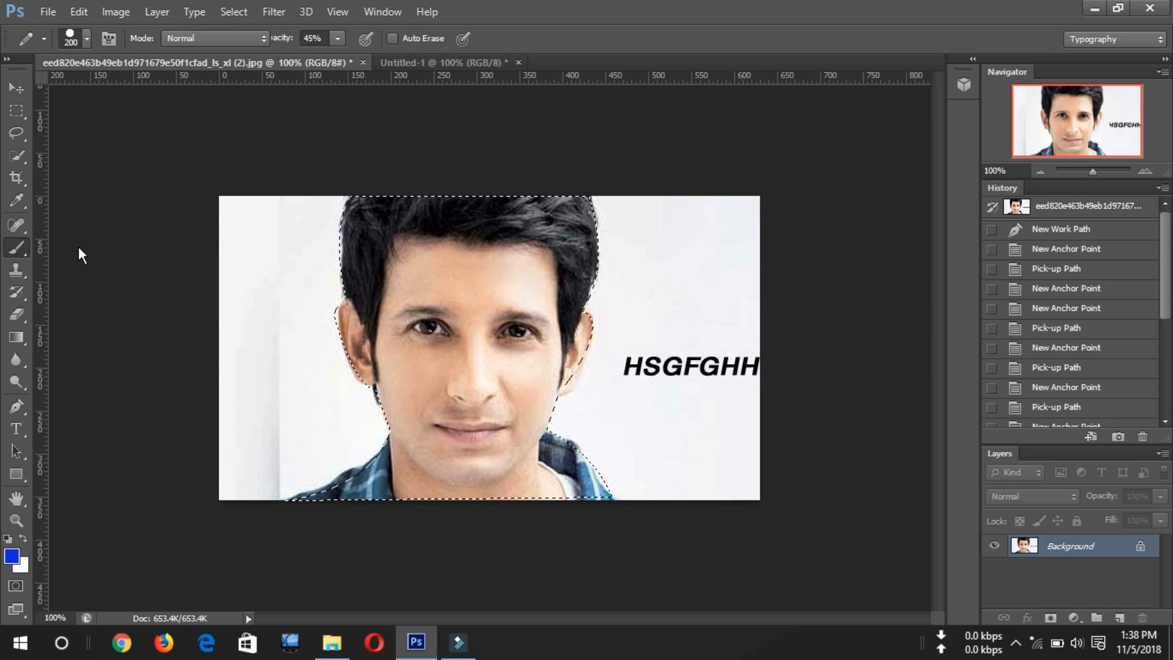
{"action": "right_click", "coordinate": [567, 399]}
{"action": "scroll", "coordinate": [761, 592], "scroll_direction": "down", "scroll_amount": 5}
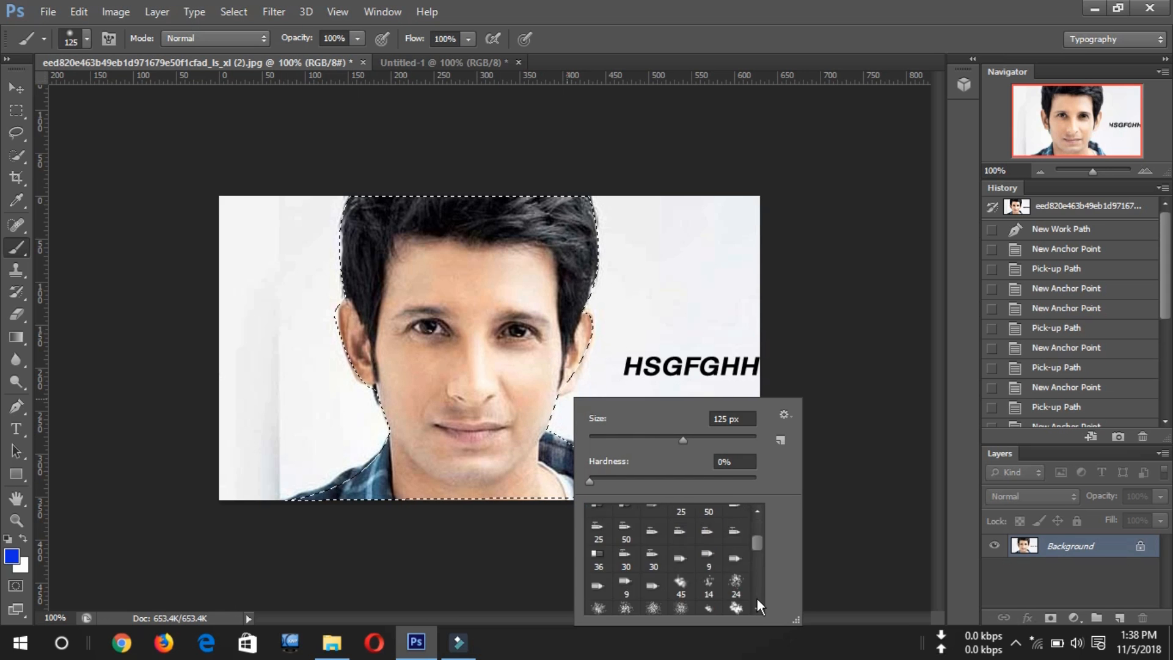
{"action": "scroll", "coordinate": [757, 599], "scroll_direction": "down", "scroll_amount": 10}
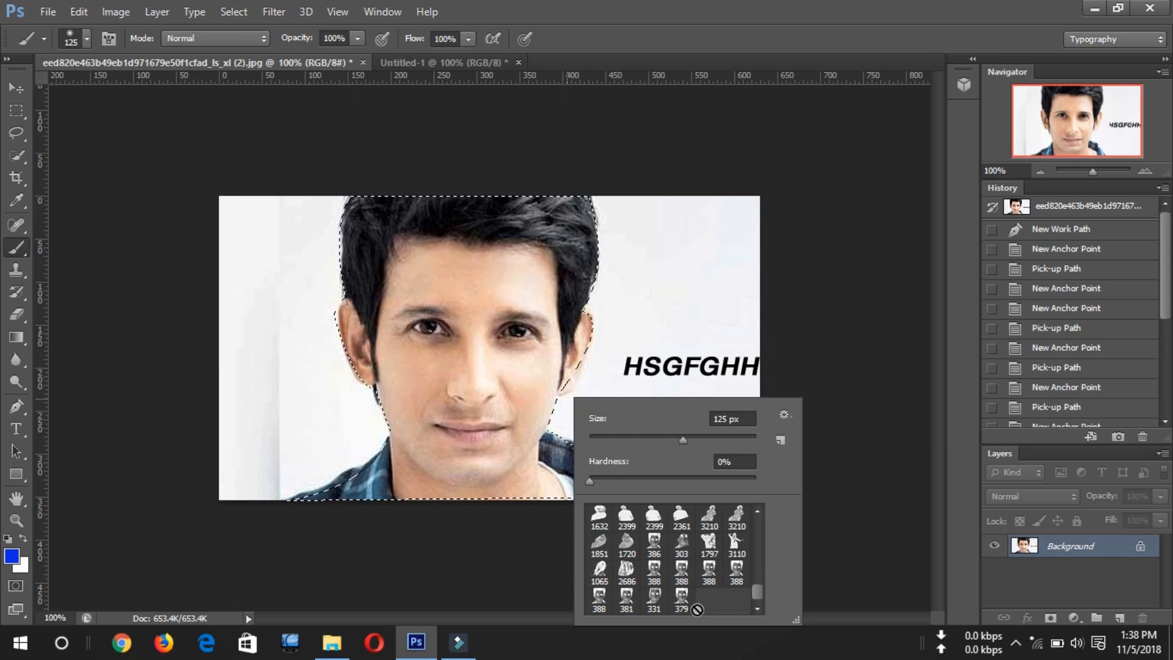
{"action": "left_click", "coordinate": [685, 602]}
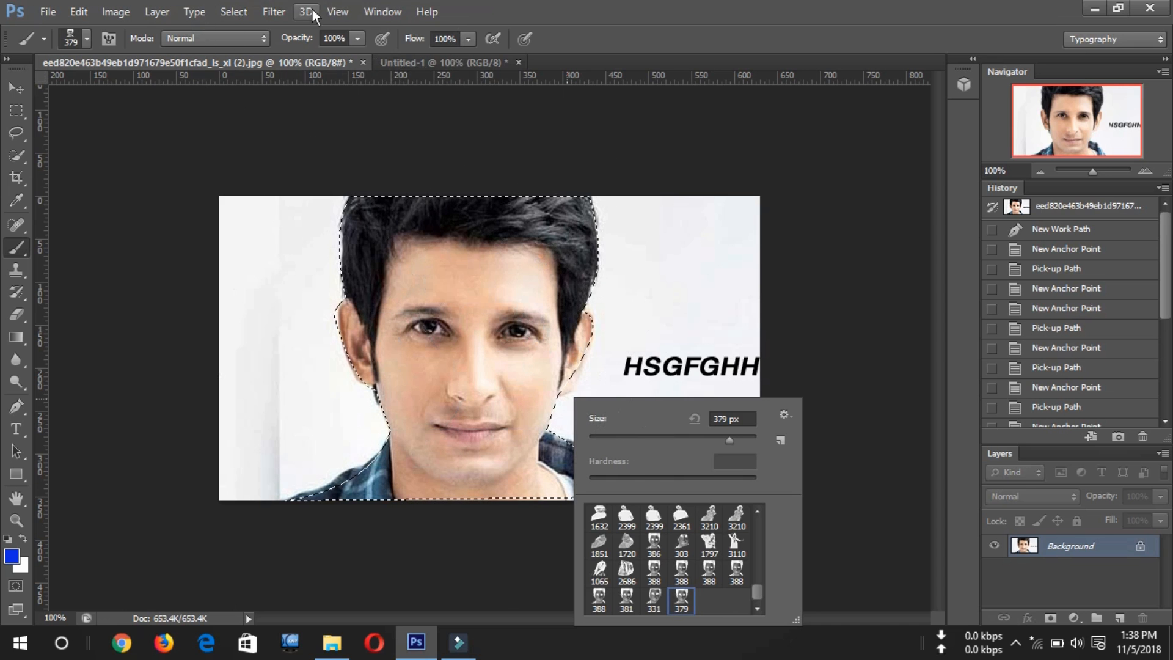
Step: In Untitled-1, stamp two blue brush portraits at 379 px, one in the canvas's upper left and one at its right side
{"action": "left_click", "coordinate": [404, 64]}
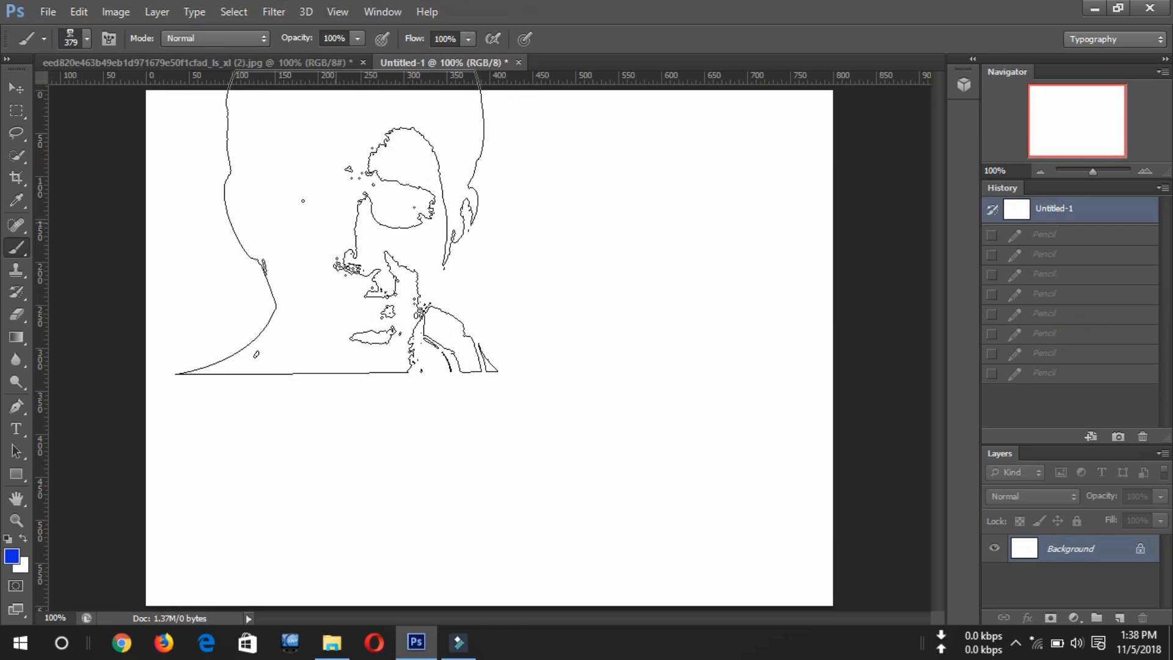
{"action": "left_click", "coordinate": [328, 250]}
{"action": "left_click", "coordinate": [669, 352]}
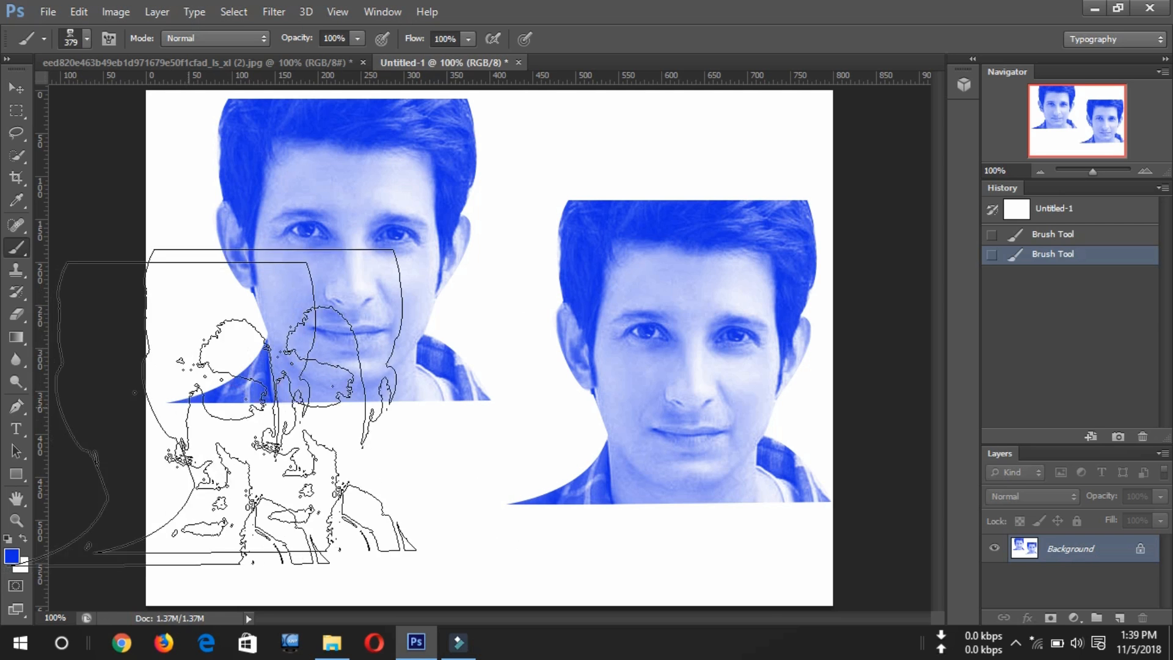
Step: Switch the brush tip back to the first soft round preset and minimize the program window to the desktop
{"action": "right_click", "coordinate": [550, 398]}
{"action": "left_click", "coordinate": [727, 567]}
{"action": "left_click", "coordinate": [726, 524]}
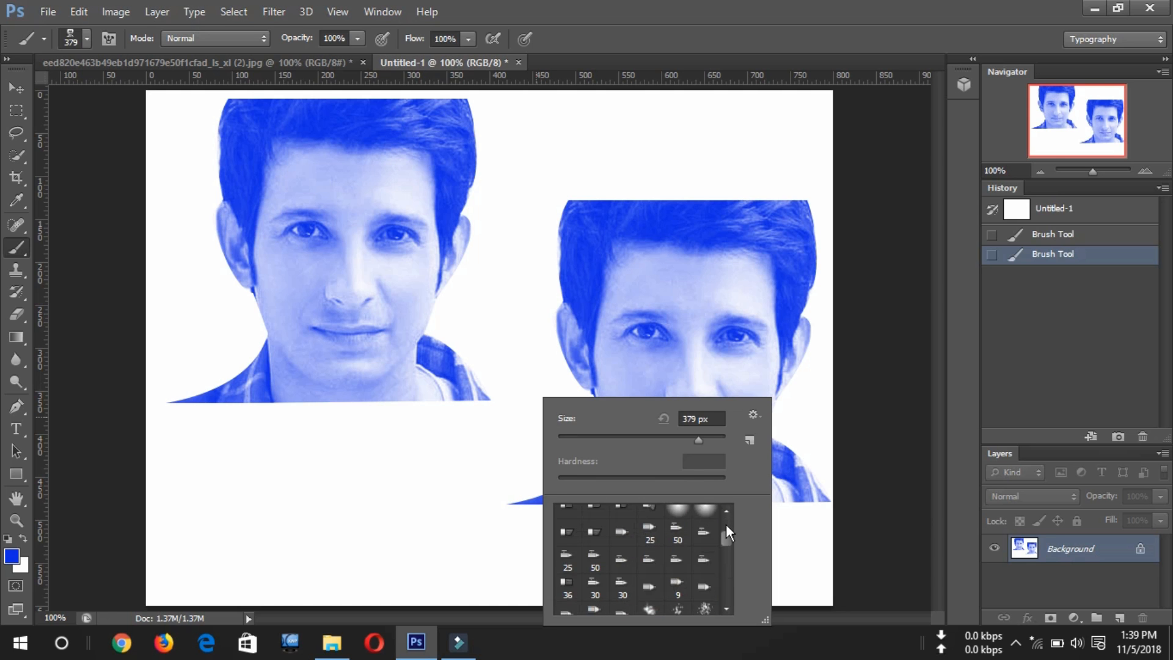
{"action": "left_click", "coordinate": [726, 524]}
{"action": "left_click", "coordinate": [569, 520]}
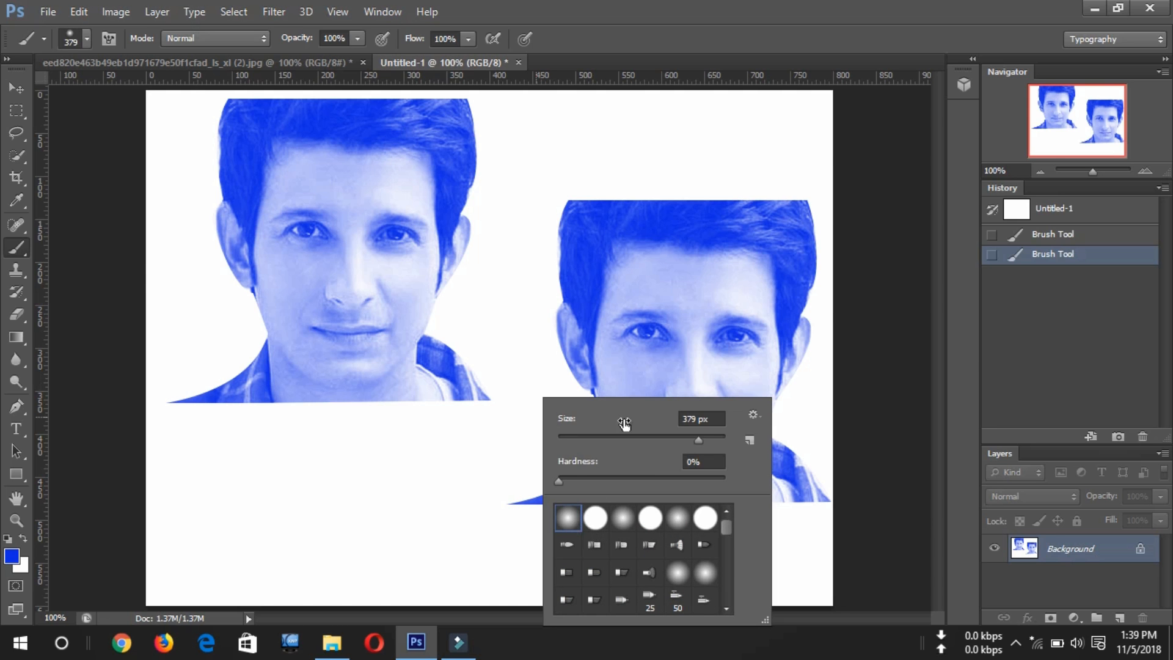
{"action": "key", "text": "Return"}
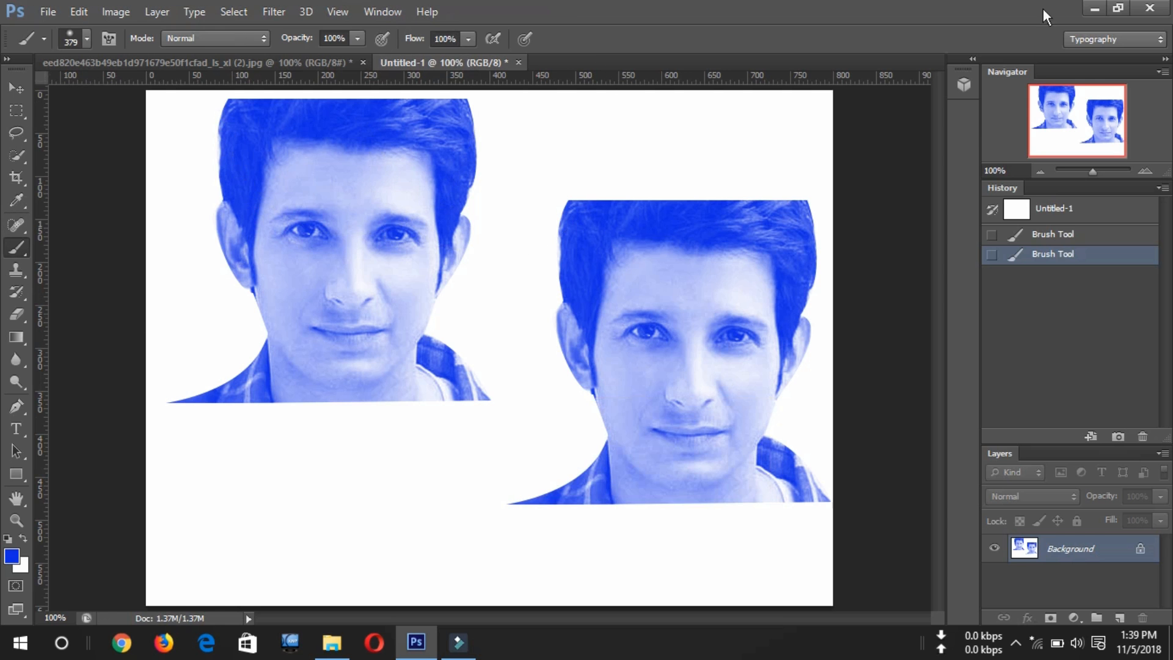
{"action": "left_click", "coordinate": [1093, 11]}
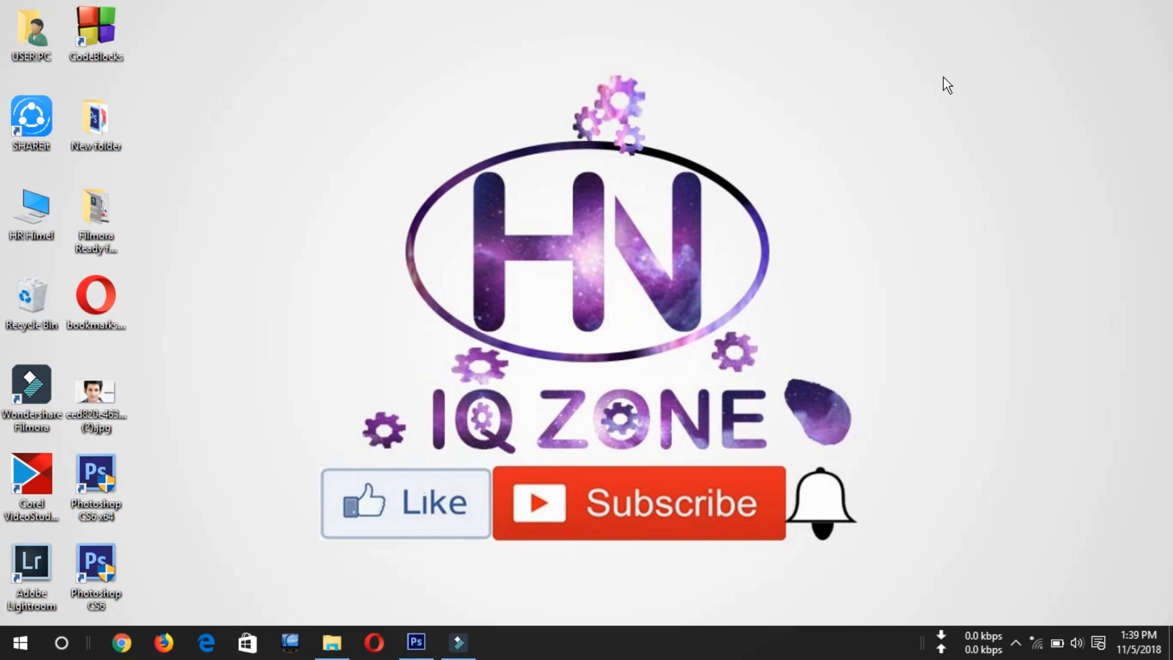